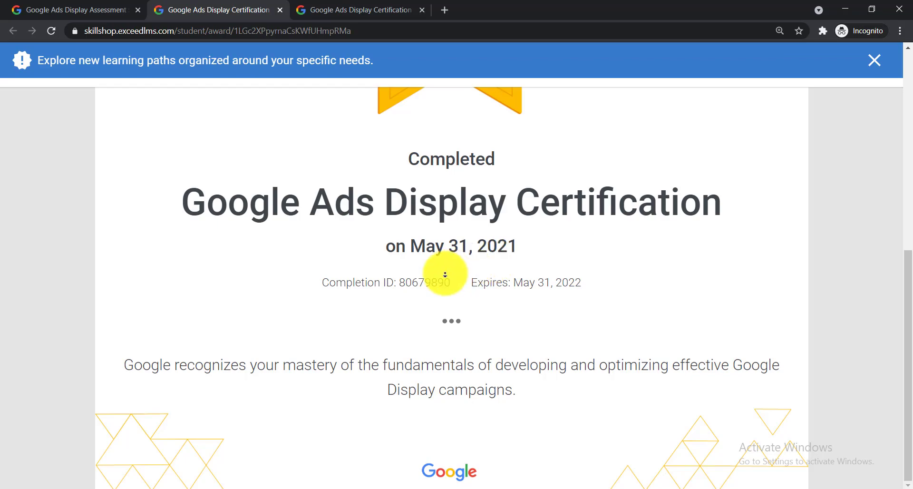
Step: Leave the completed Skillshop certificate page and bring the LinkedIn profile window to the front
key("alt+Tab")
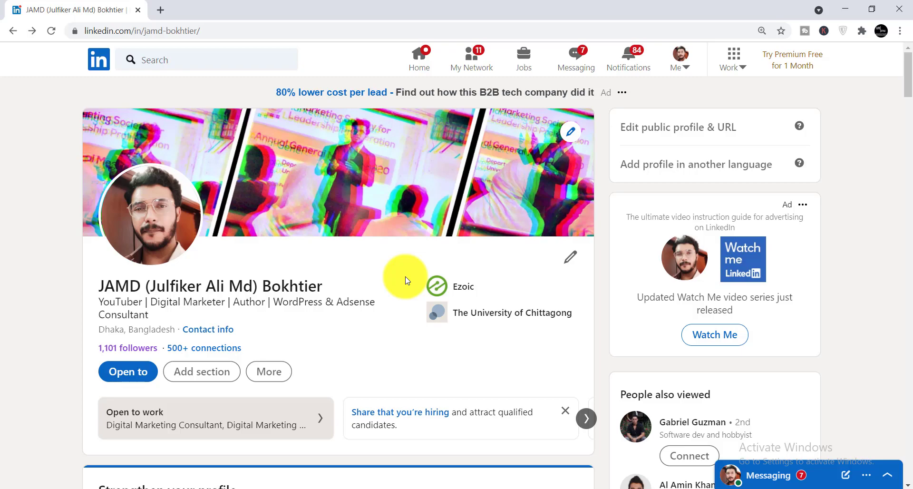
Step: Scroll down the LinkedIn profile until Licenses & certifications shows the FutureLearn entry
scroll(336, 228, "down", 4)
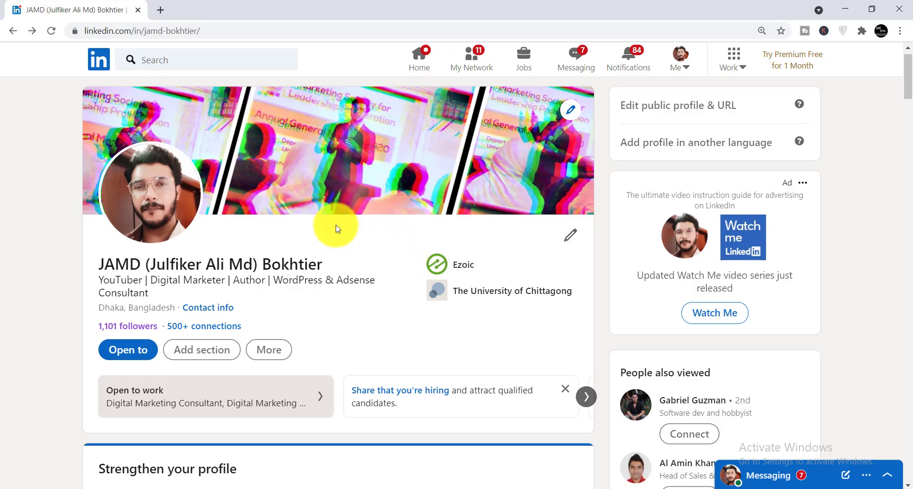
scroll(331, 224, "down", 14)
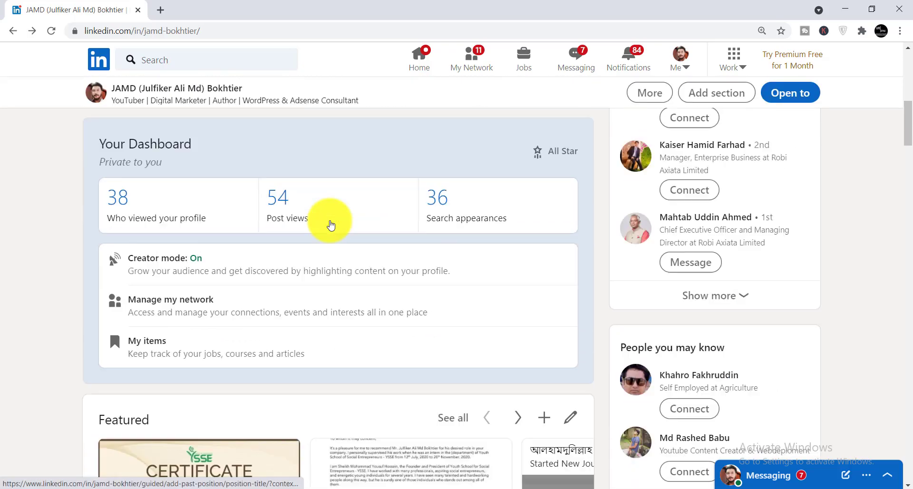
scroll(331, 225, "down", 16)
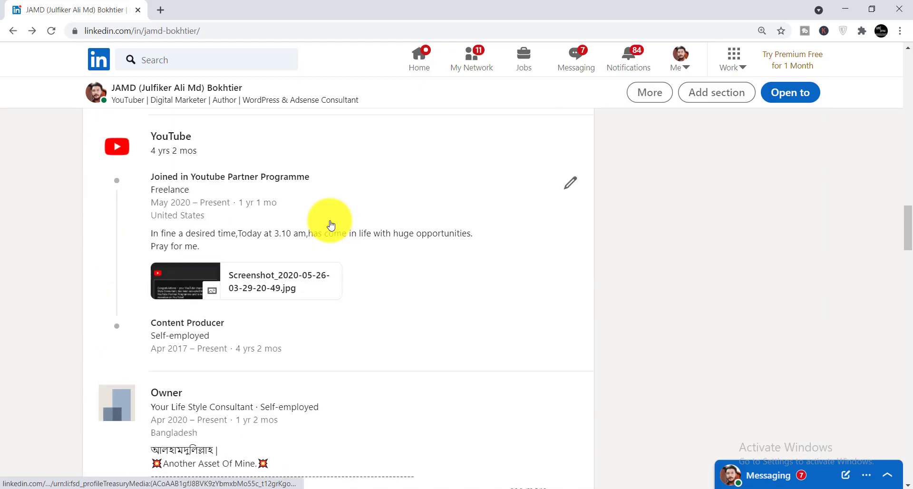
scroll(332, 225, "down", 18)
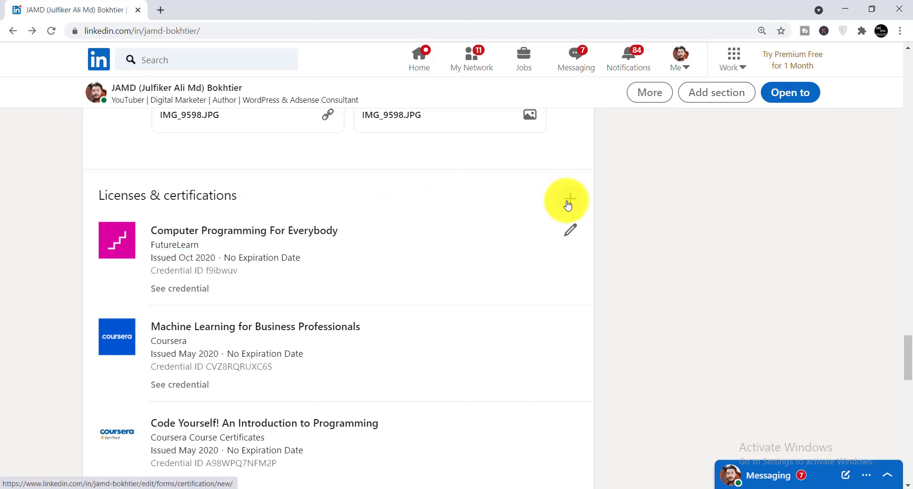
Step: Open a new add-certification form with the Name field focused, then return to the Skillshop window
left_click(569, 200)
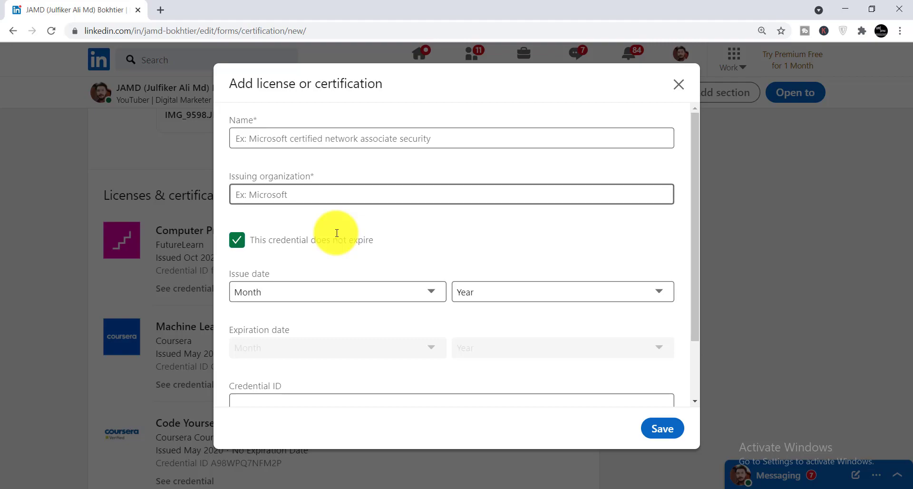
left_click(261, 138)
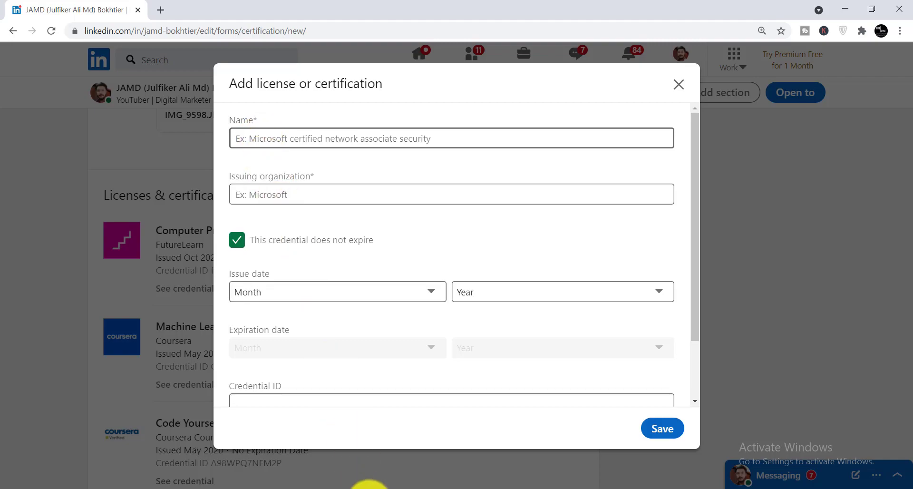
mouse_move(366, 485)
left_click(419, 447)
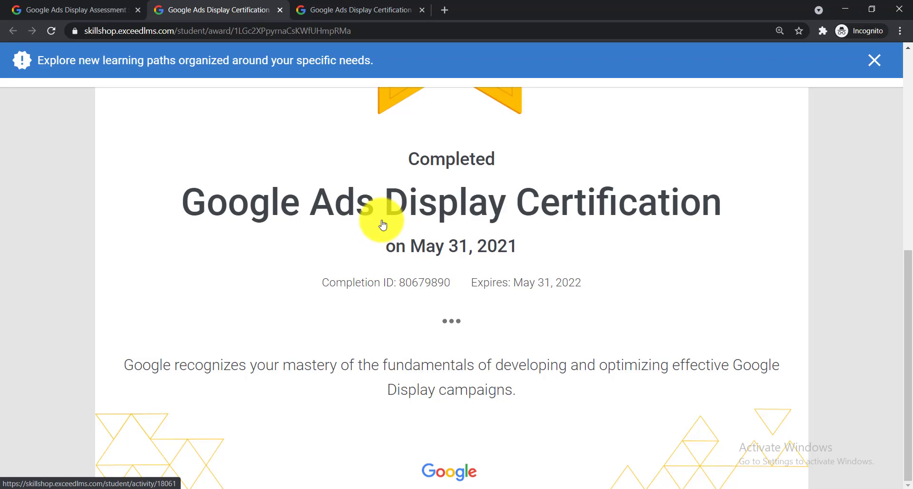
Step: Review the certificate page, then open the Google Ads Display Assessment tab, passed May 31, 2021
scroll(383, 224, "up", 8)
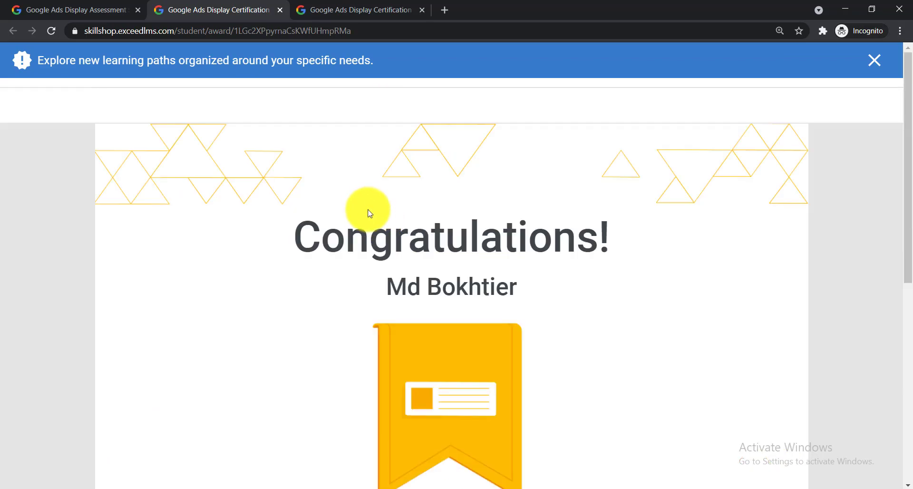
scroll(330, 184, "down", 6)
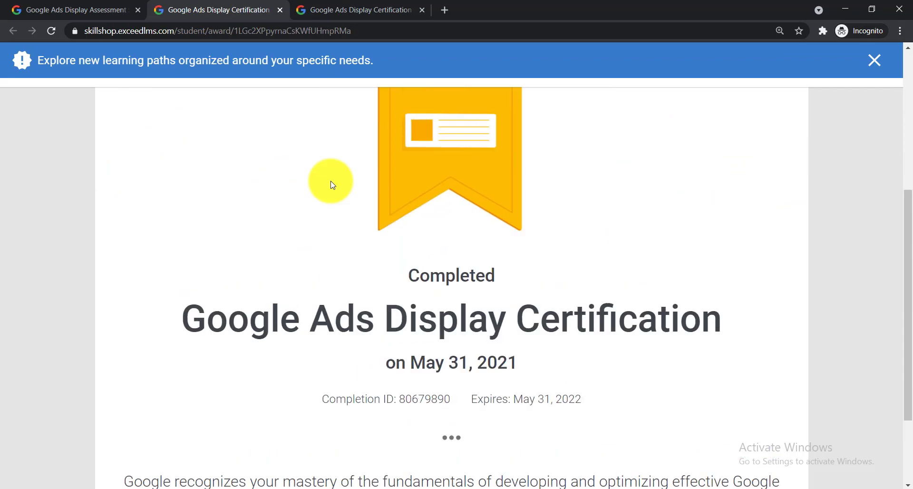
scroll(295, 220, "up", 4)
scroll(298, 222, "up", 2)
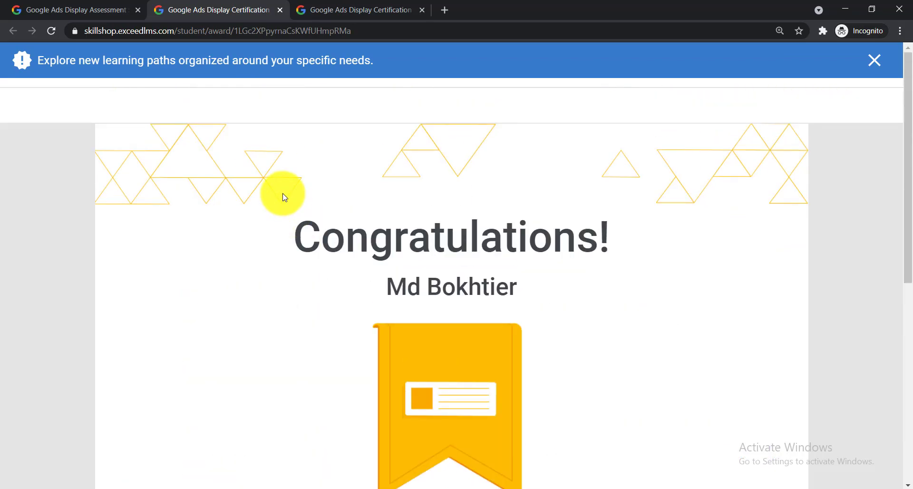
left_click(56, 11)
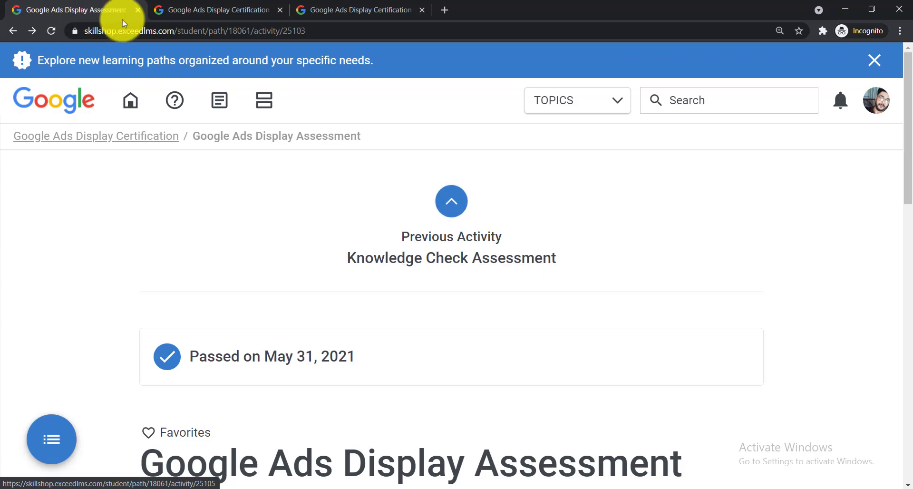
Step: Open the Skillshop My Profile page and briefly preview the certificate link in a new tab
left_click(876, 113)
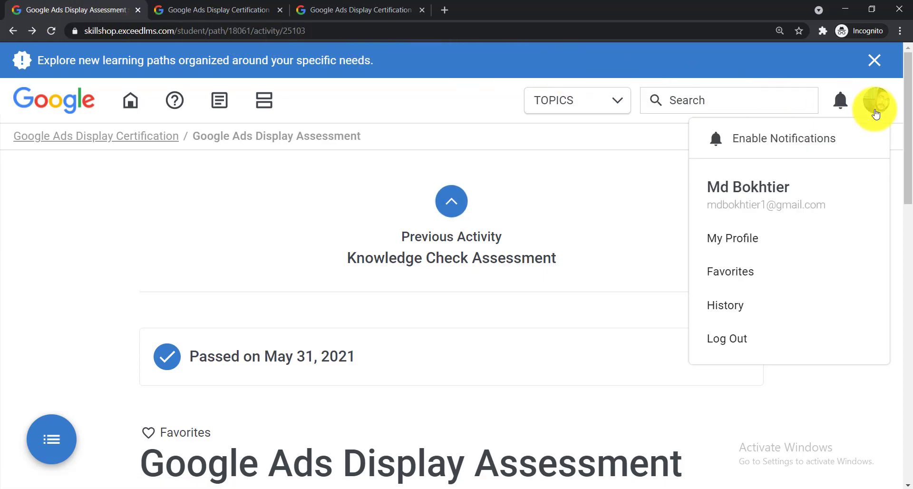
left_click(733, 243)
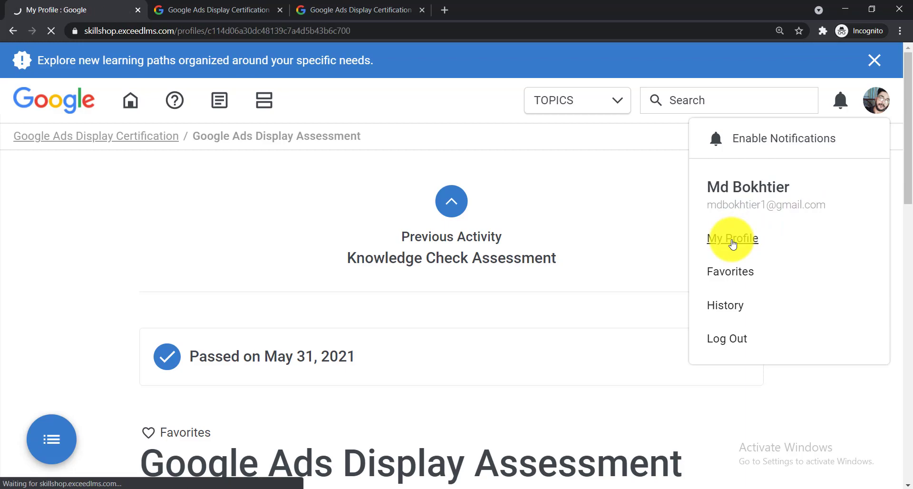
scroll(316, 157, "down", 6)
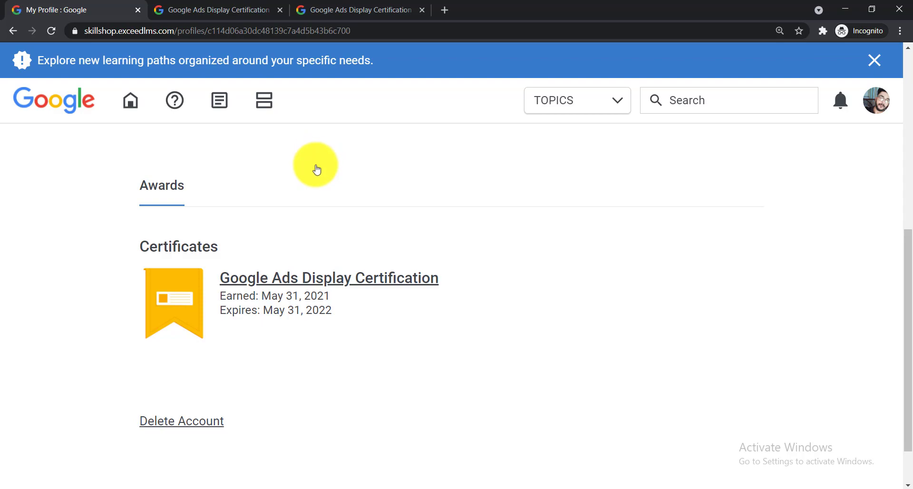
scroll(314, 213, "up", 2)
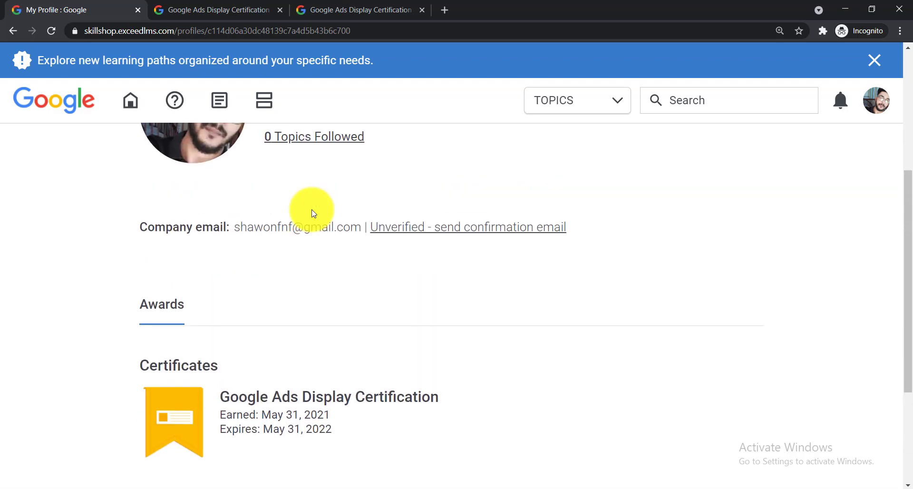
scroll(310, 211, "down", 3)
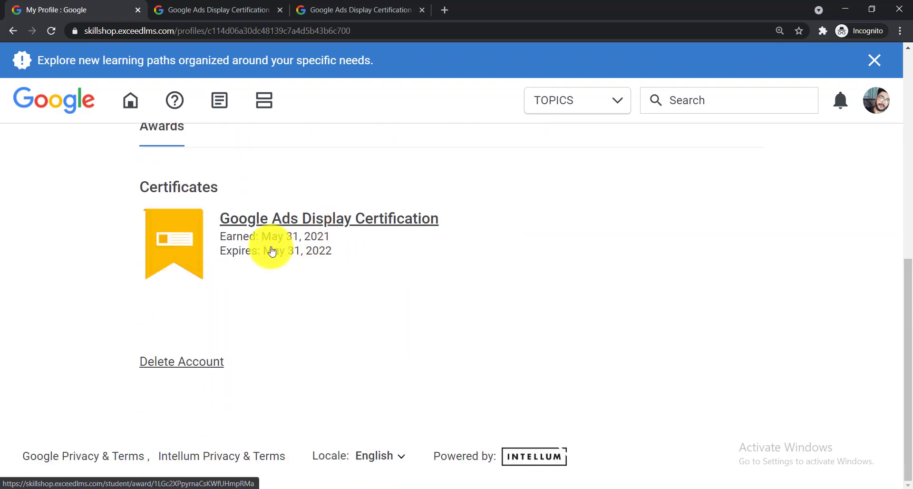
scroll(271, 250, "up", 1)
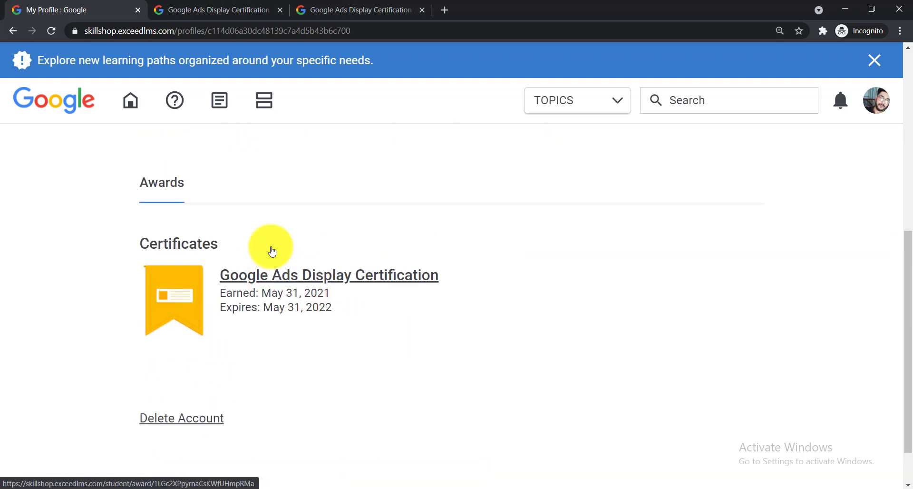
right_click(272, 282)
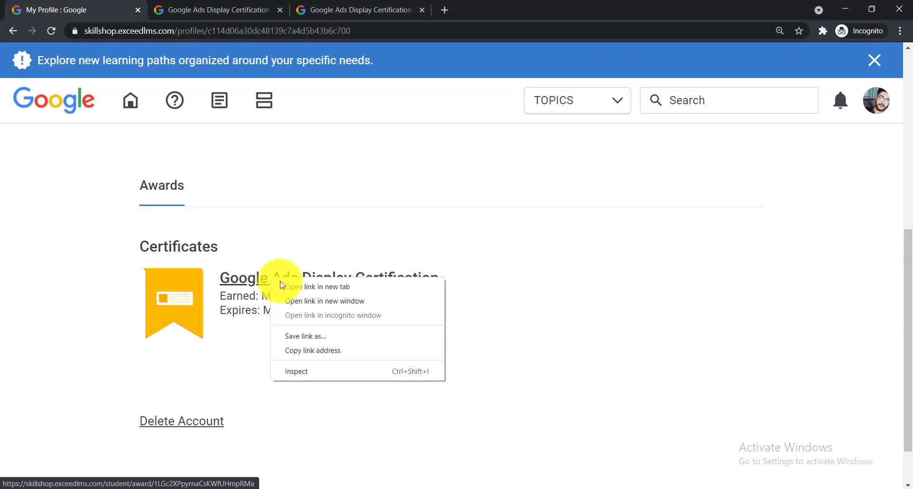
left_click(298, 286)
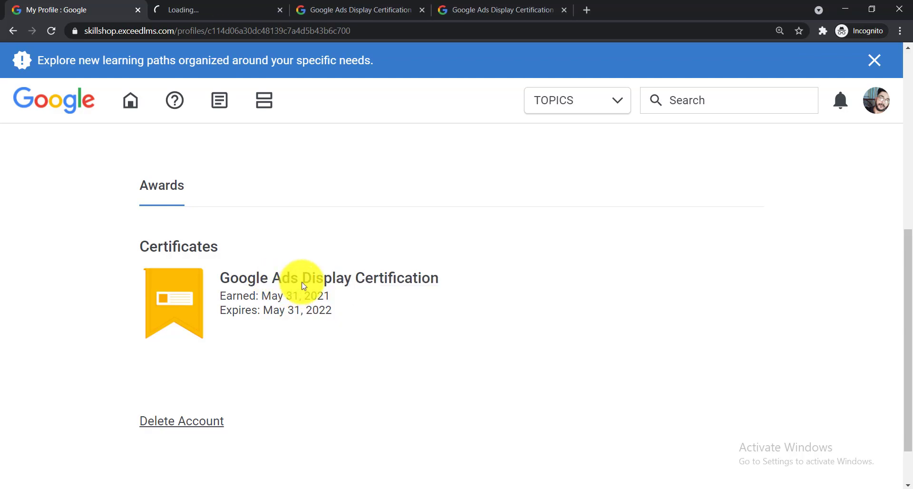
left_click(564, 10)
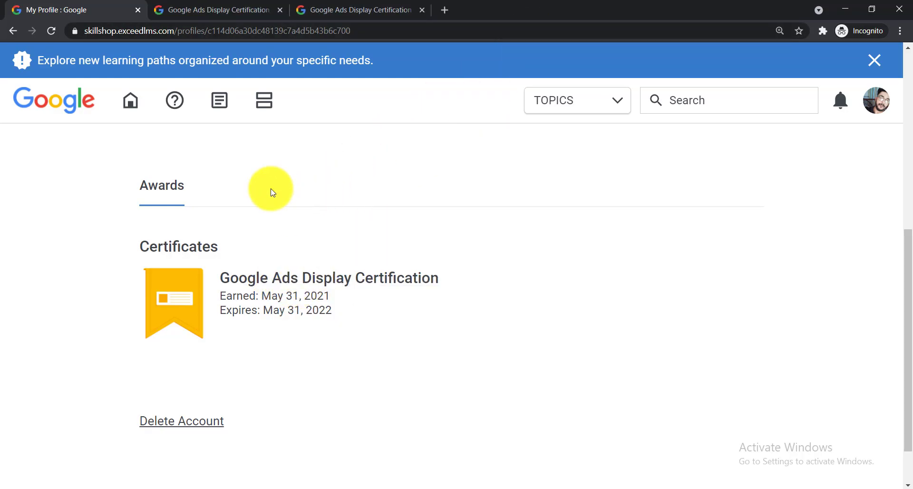
Step: Copy the 'Google Ads Display Certification' title from the profile's certificate listing
scroll(271, 194, "up", 1)
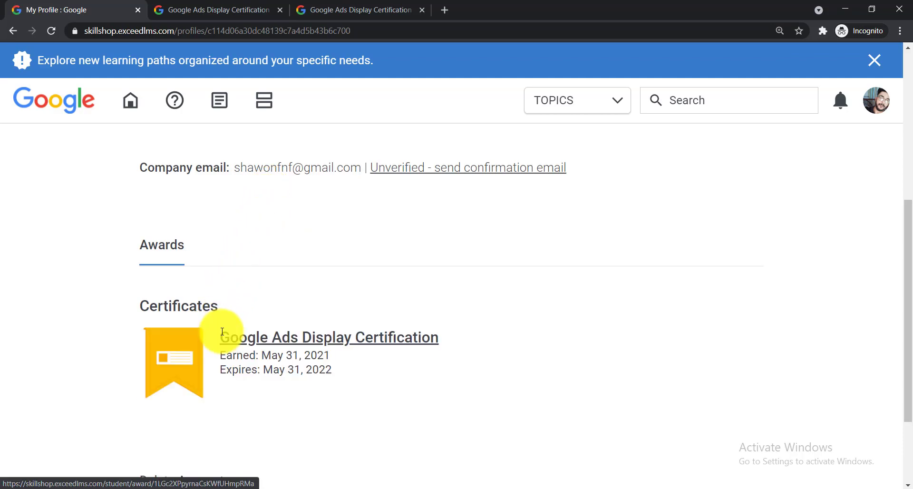
left_click_drag(217, 335, 440, 345)
right_click(422, 335)
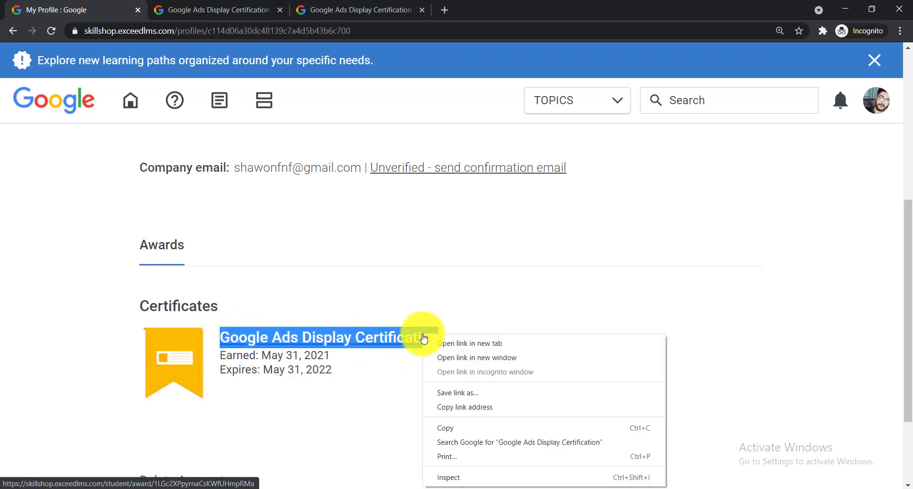
left_click(450, 427)
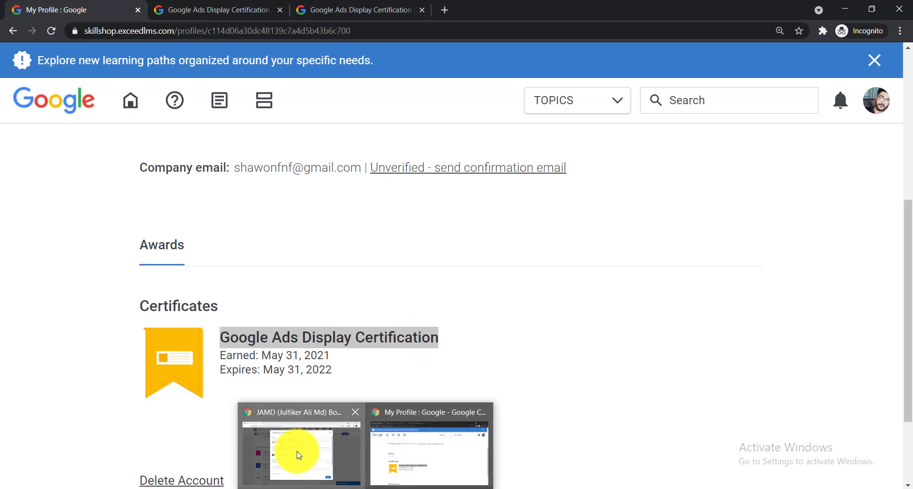
Step: Paste 'Google Ads Display Certification' into the LinkedIn form's Name field
left_click(299, 449)
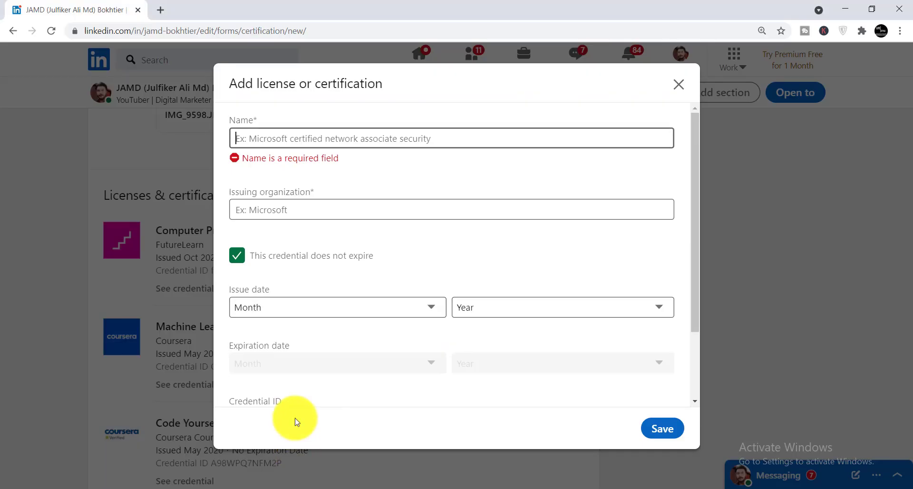
right_click(279, 140)
left_click(315, 243)
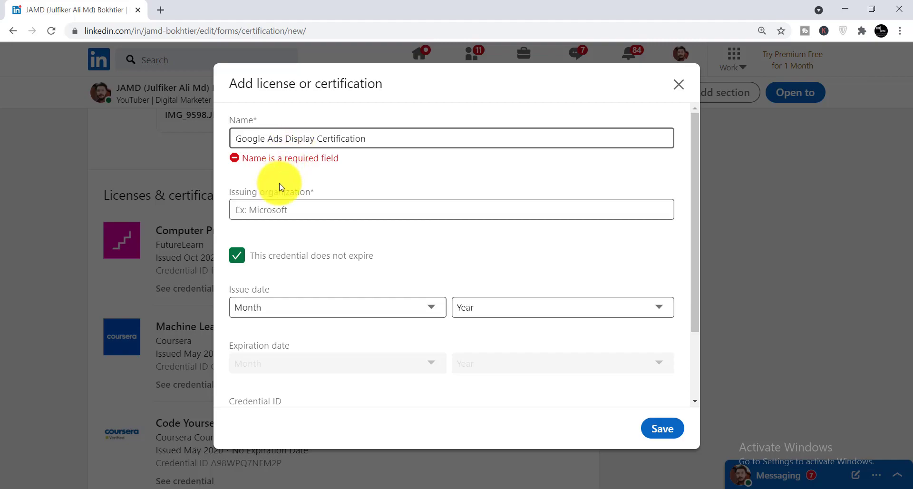
Step: Set Google as the issuing organization and uncheck 'This credential does not expire'
left_click(271, 211)
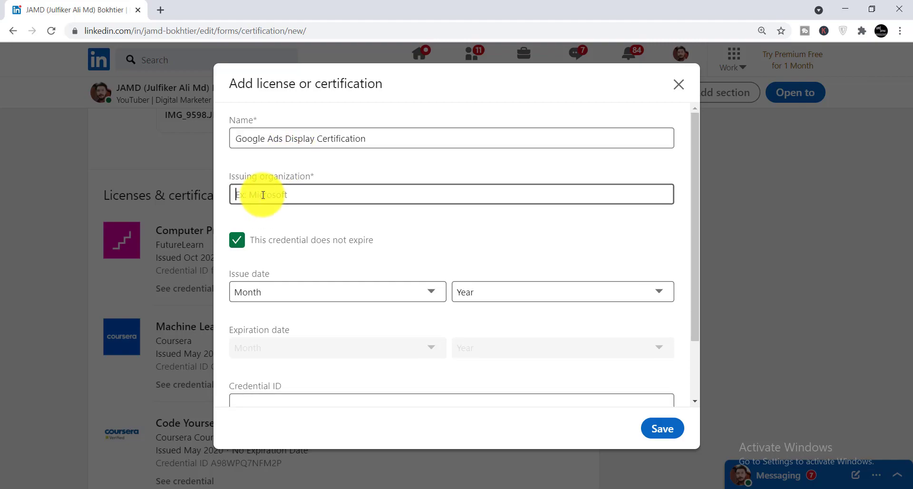
key("Return")
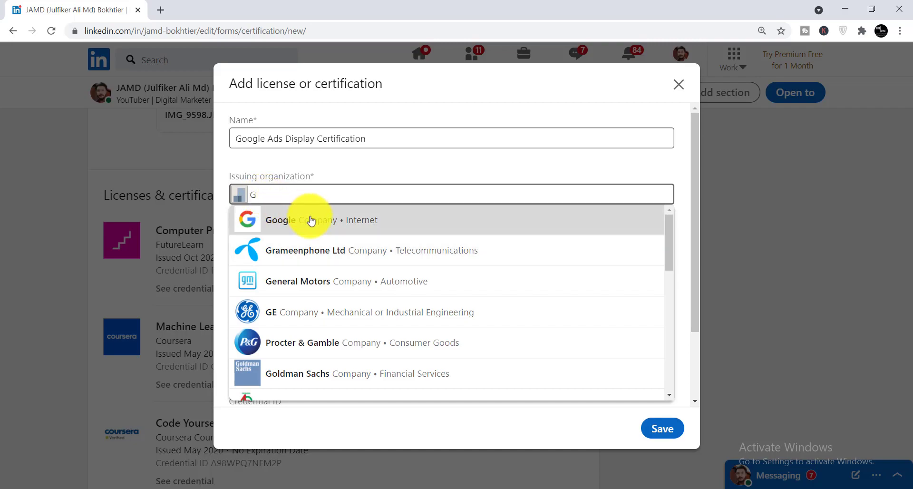
left_click(314, 222)
scroll(357, 240, "down", 1)
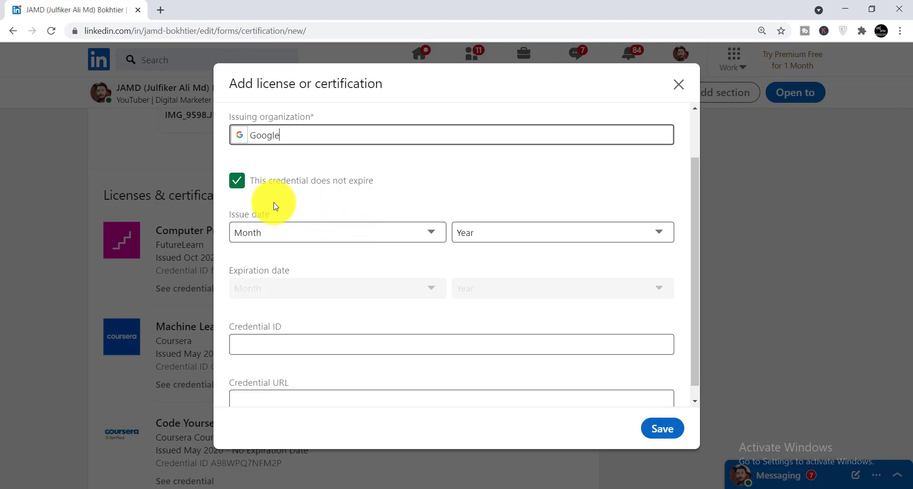
left_click(237, 182)
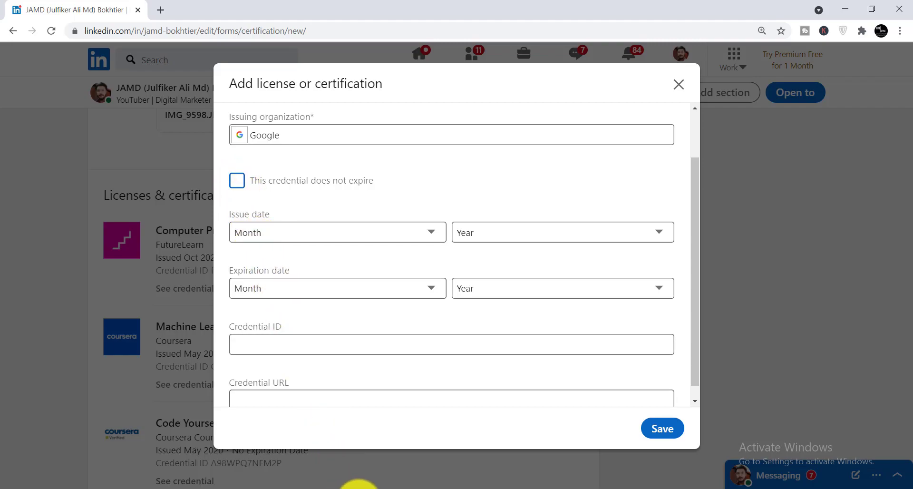
Step: Switch to the Skillshop window, glance at the award page, and return to the profile
mouse_move(358, 484)
left_click(428, 448)
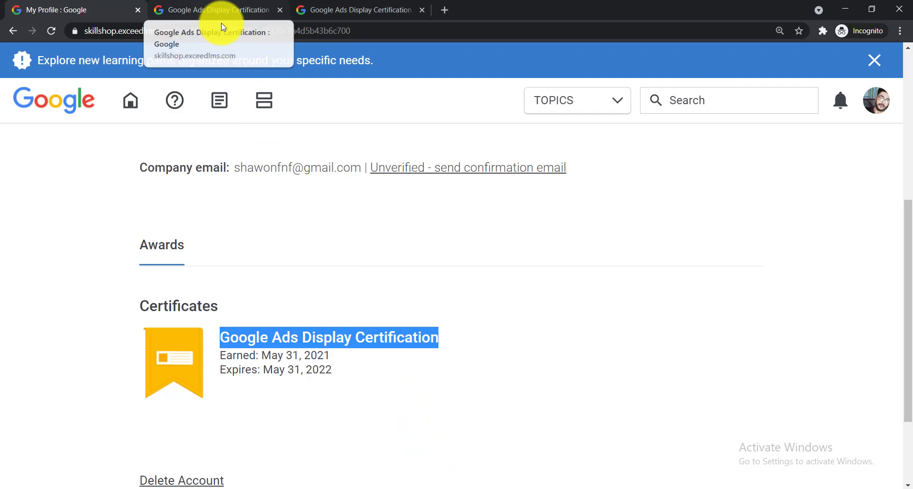
left_click(213, 9)
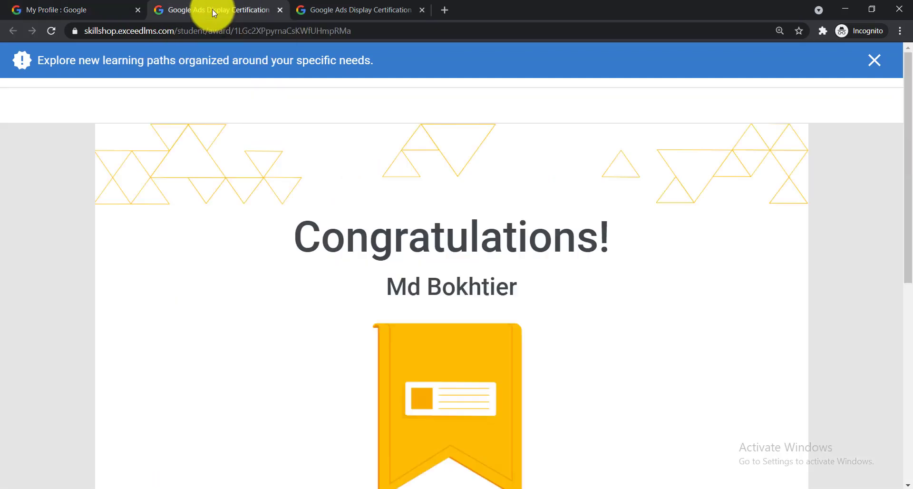
left_click(78, 10)
left_click(290, 224)
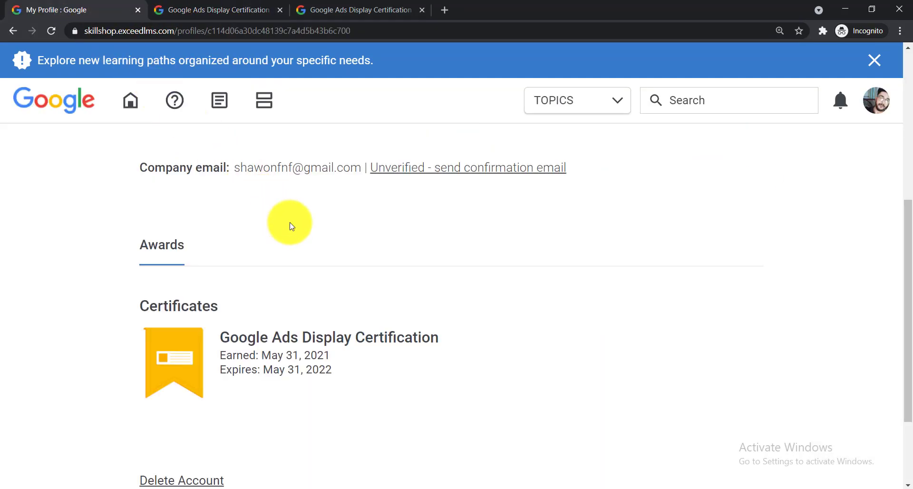
Step: Open the certificate link in a new tab, locate its completion date, then return to LinkedIn
right_click(301, 333)
left_click(327, 349)
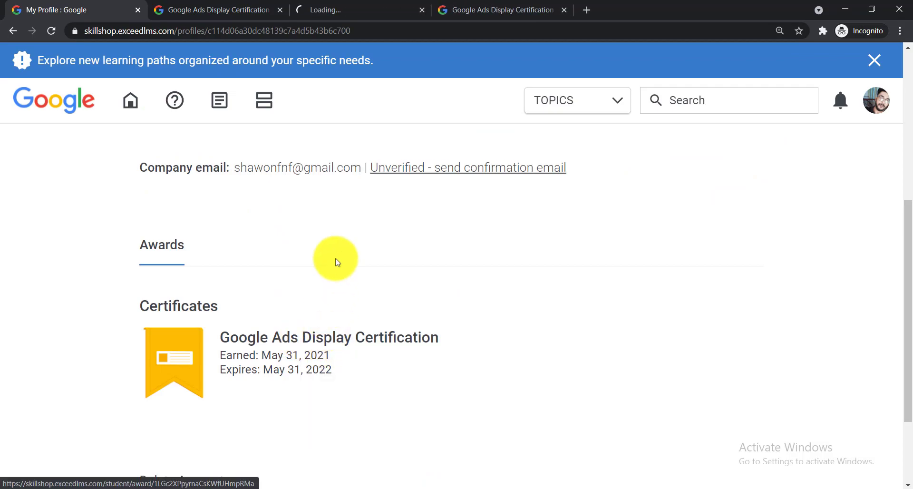
left_click(367, 8)
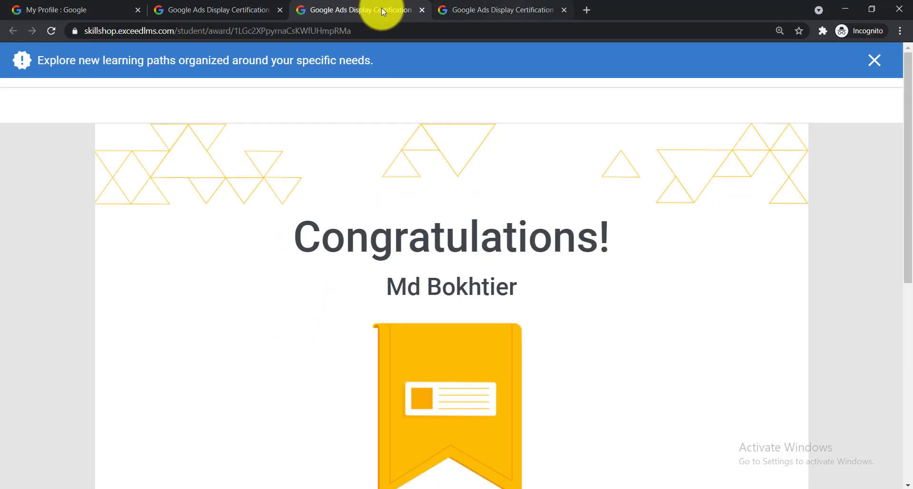
left_click(563, 9)
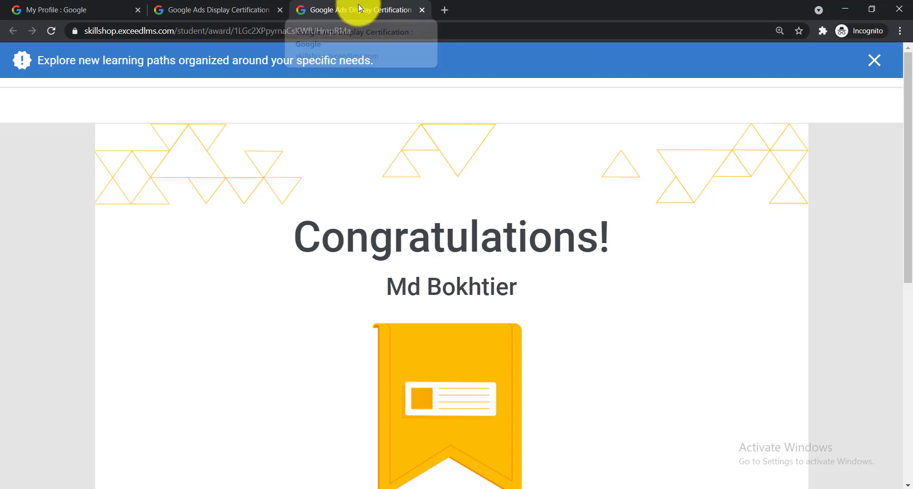
scroll(414, 171, "down", 8)
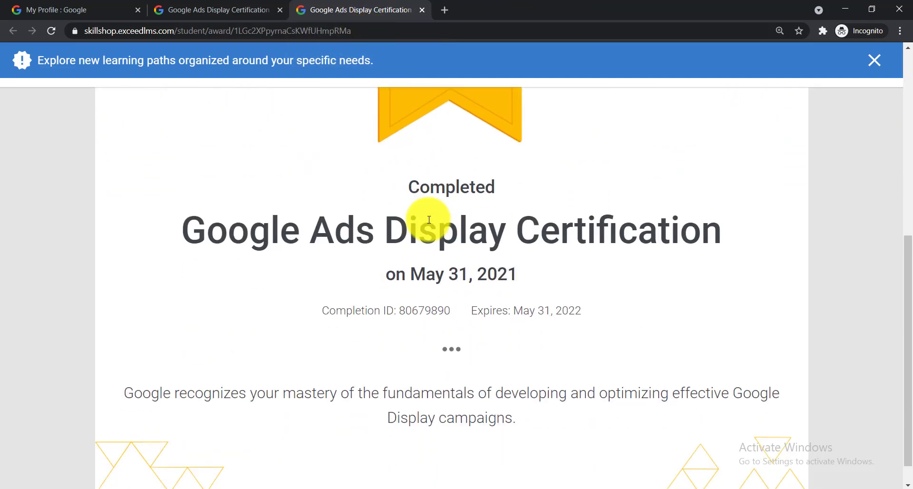
scroll(357, 197, "down", 1)
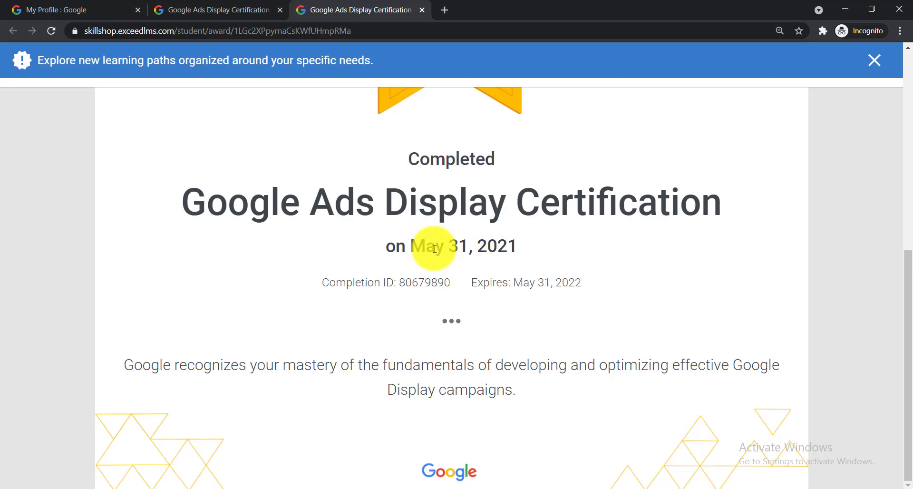
mouse_move(466, 246)
left_mouse_down()
mouse_move(420, 247)
mouse_move(455, 248)
left_mouse_up()
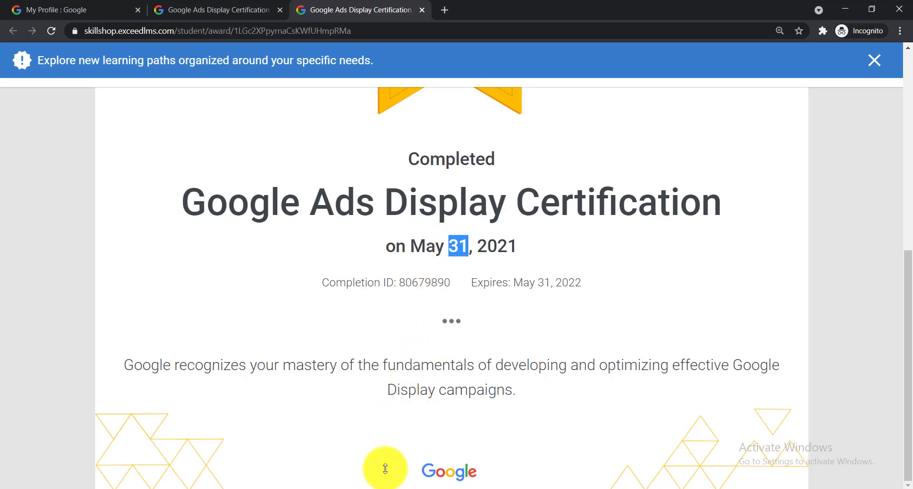
left_click(365, 488)
left_click(287, 456)
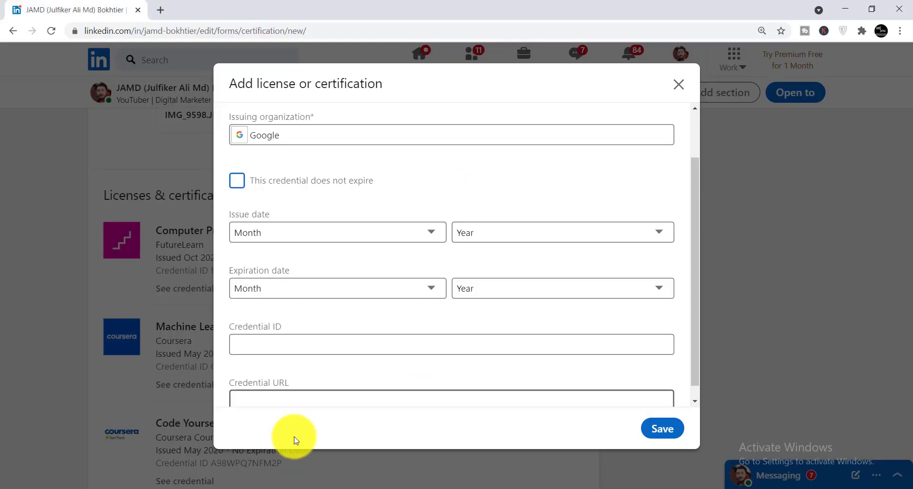
Step: Set the certification's issue date to May 2021
left_click(432, 233)
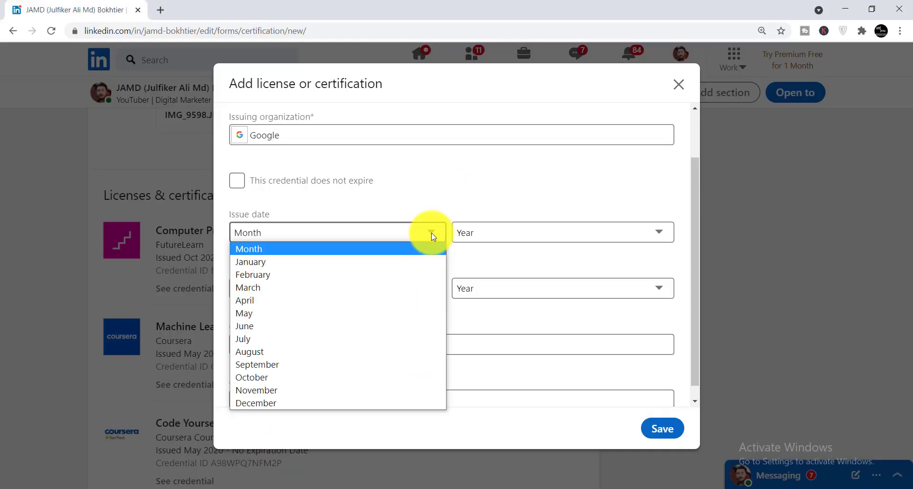
left_click(315, 313)
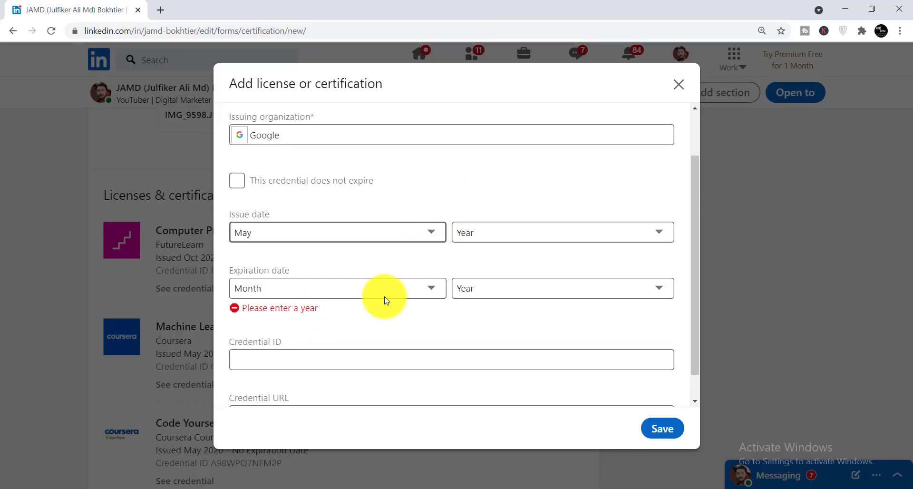
left_click(660, 235)
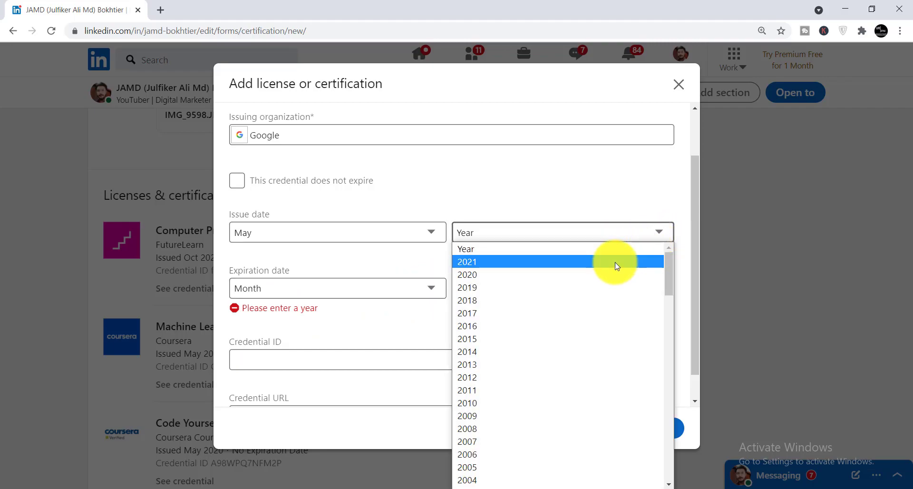
left_click(614, 262)
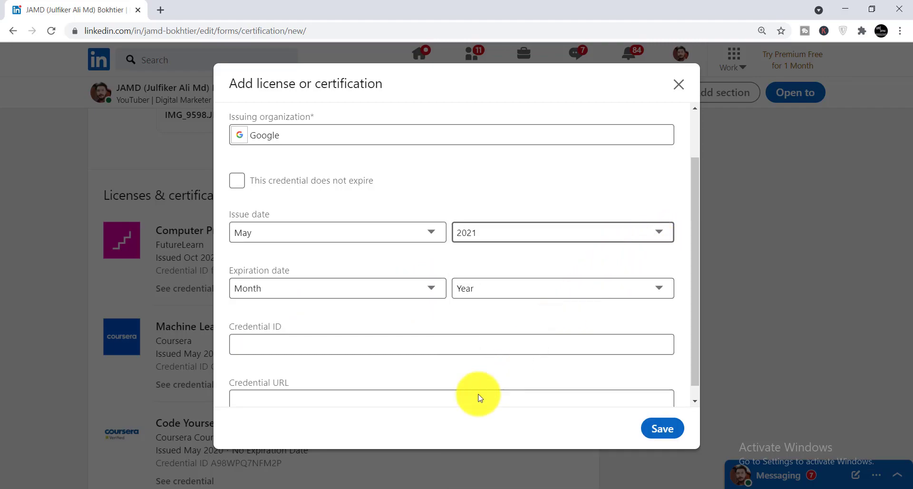
Step: Confirm the expiry on the certificate page, then set the expiration date to May 2022
mouse_move(369, 482)
left_click(390, 469)
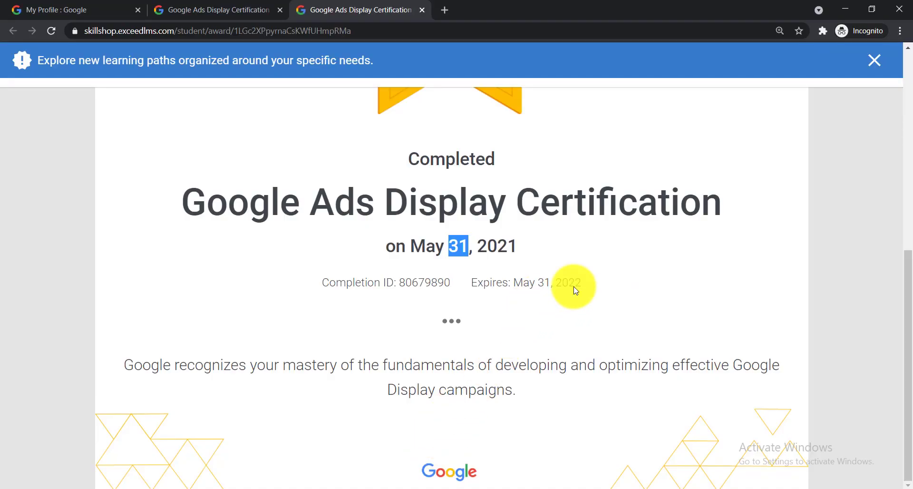
left_click(364, 487)
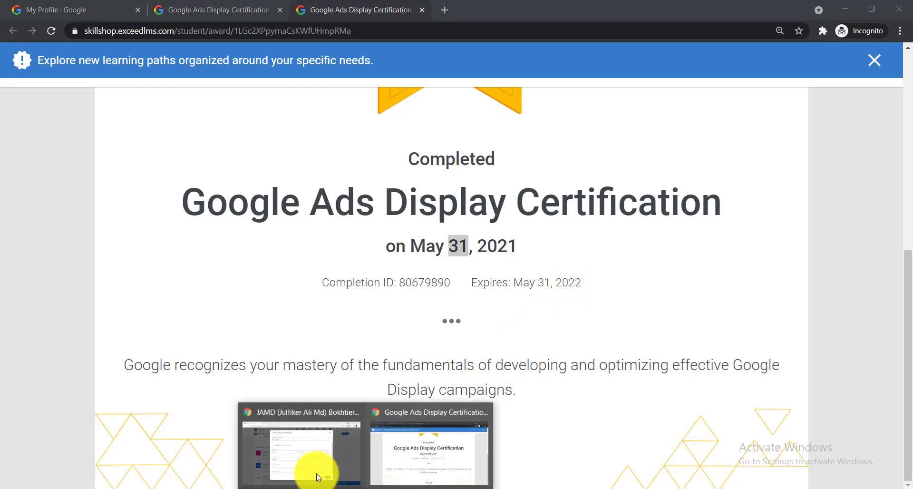
left_click(316, 474)
left_click(433, 290)
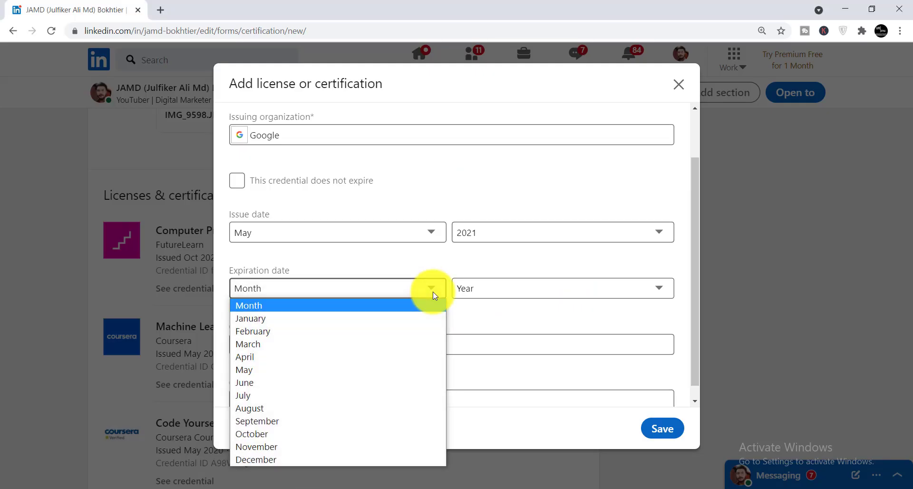
left_click(377, 370)
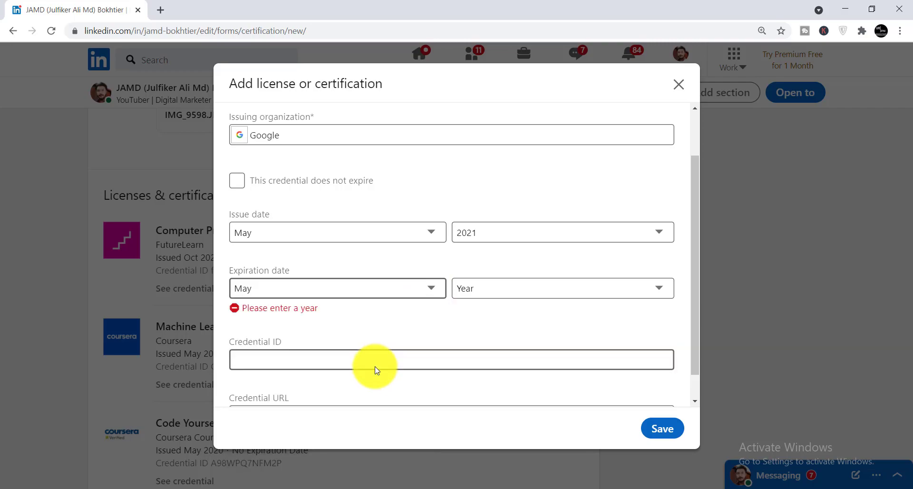
left_click(650, 291)
scroll(618, 271, "down", 1)
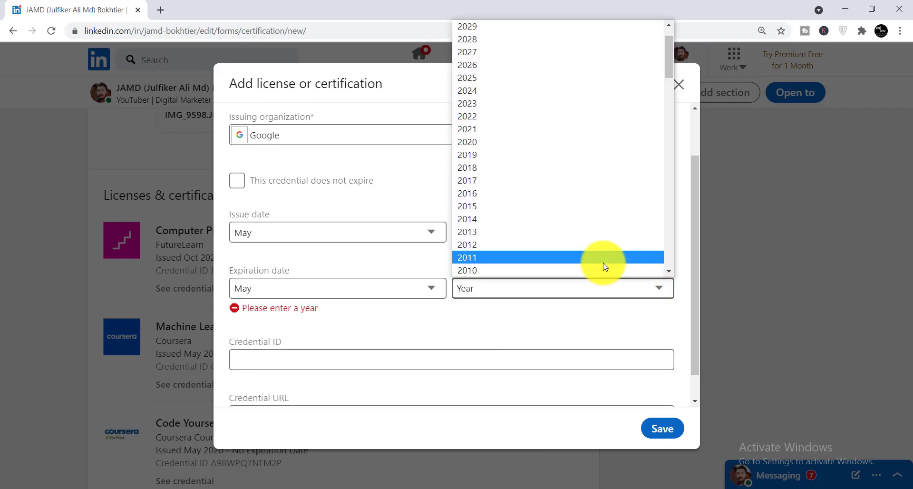
scroll(605, 266, "up", 1)
key("Up")
key("Up")
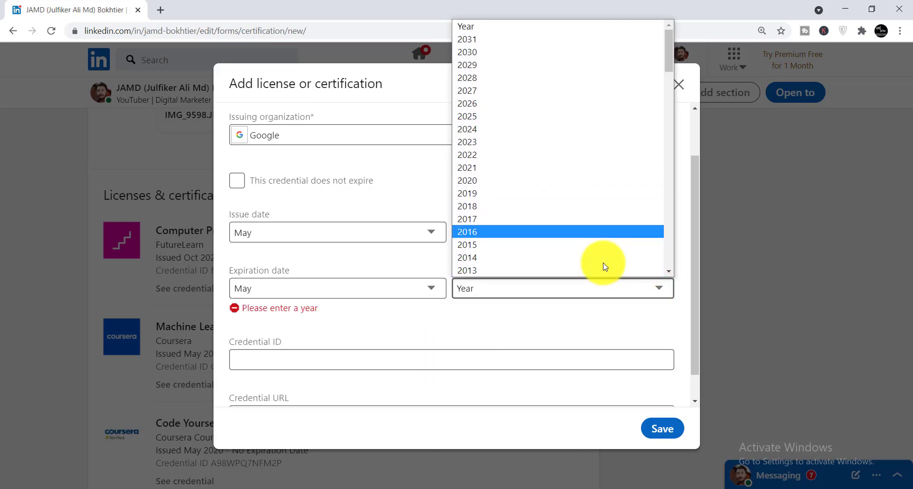
left_click(598, 156)
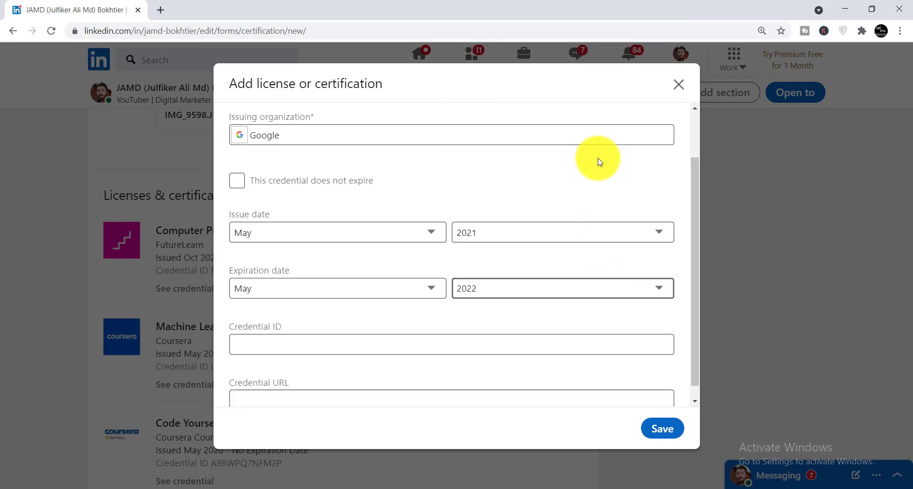
scroll(598, 162, "down", 1)
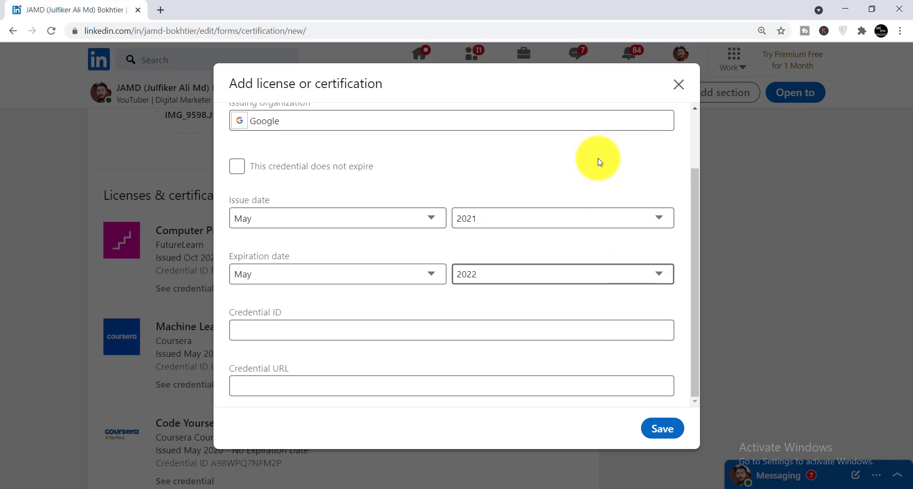
Step: Copy the completion ID 80679890 from the Skillshop certificate page
left_click(288, 326)
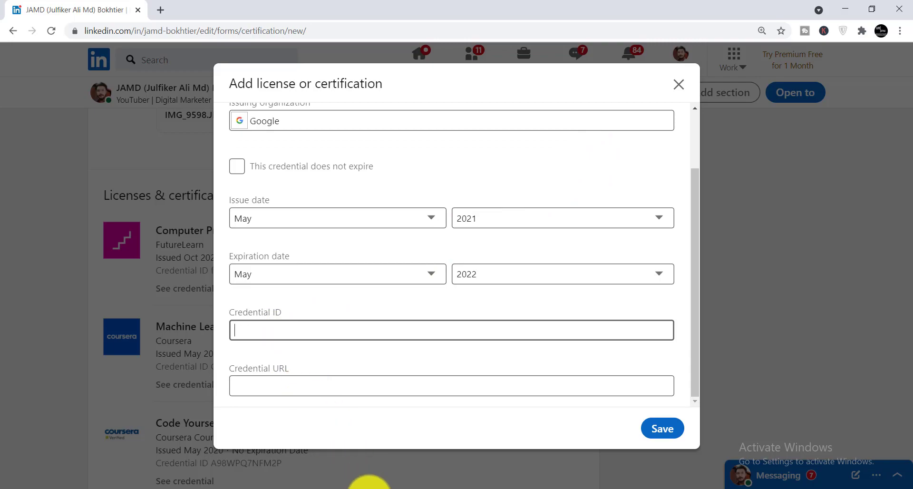
mouse_move(363, 479)
left_click(422, 459)
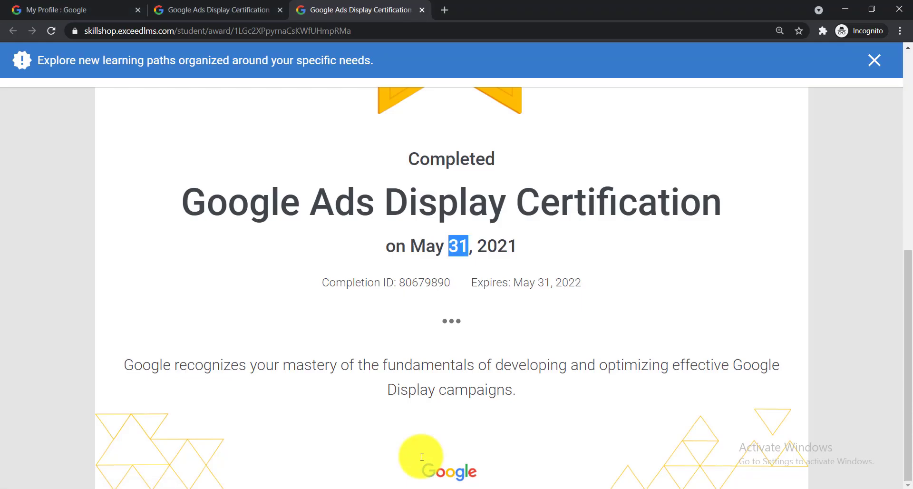
left_click_drag(455, 284, 331, 289)
right_click(350, 287)
left_click(376, 296)
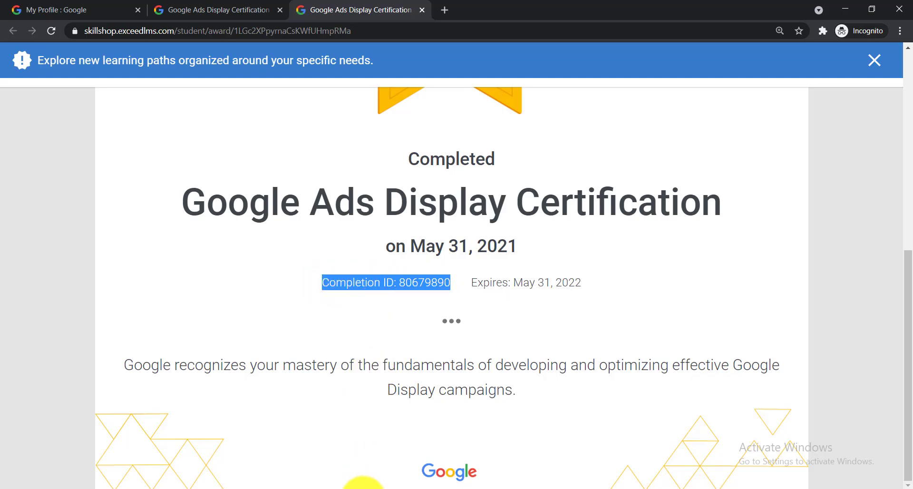
Step: Paste the completion ID into LinkedIn's Credential ID field, then return to the certificate window
left_click(328, 488)
left_click(327, 480)
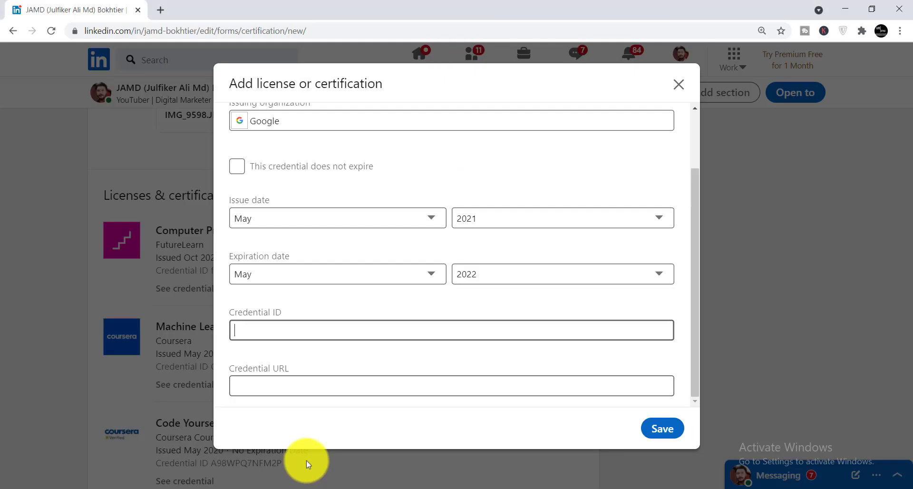
right_click(284, 328)
left_click(327, 233)
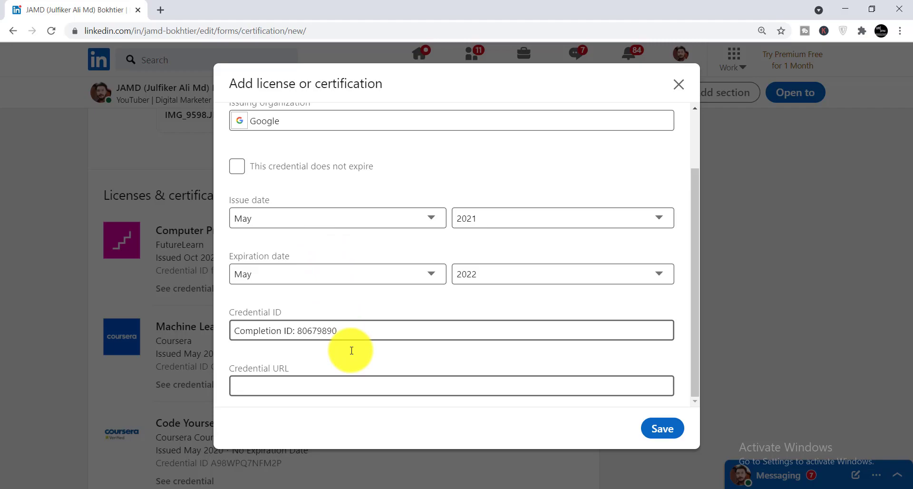
mouse_move(384, 475)
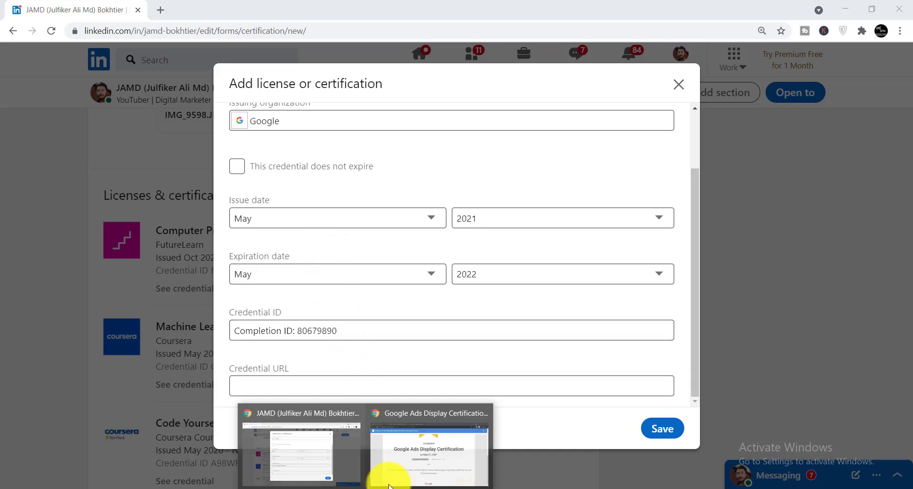
left_click(422, 465)
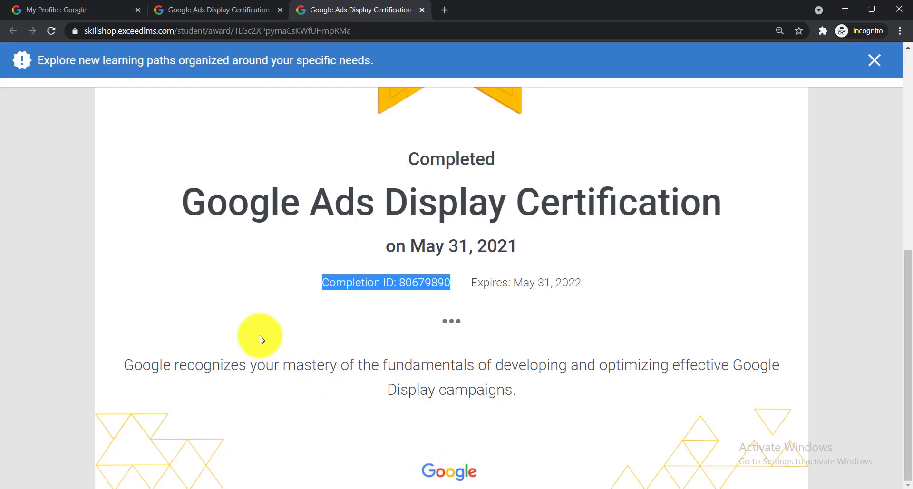
Step: Paste the Skillshop award page address into Credential URL and save the Google Ads Display Certification
left_click(224, 31)
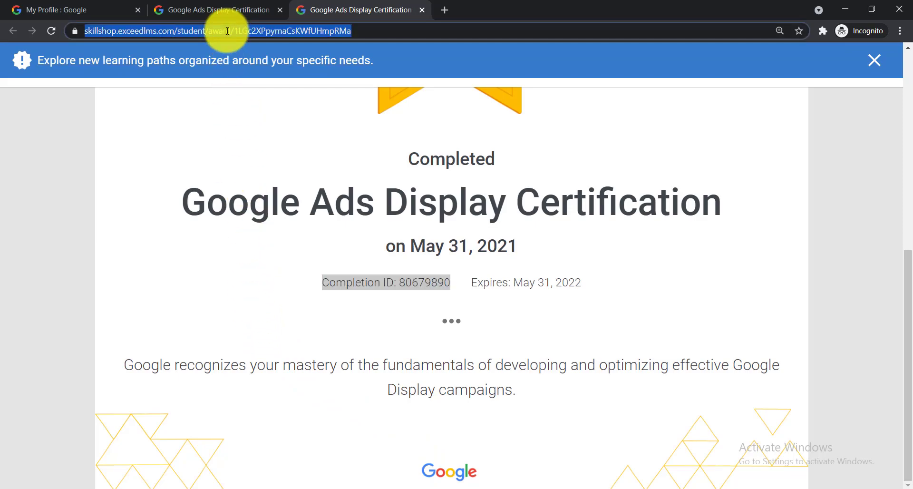
right_click(223, 30)
left_click(257, 92)
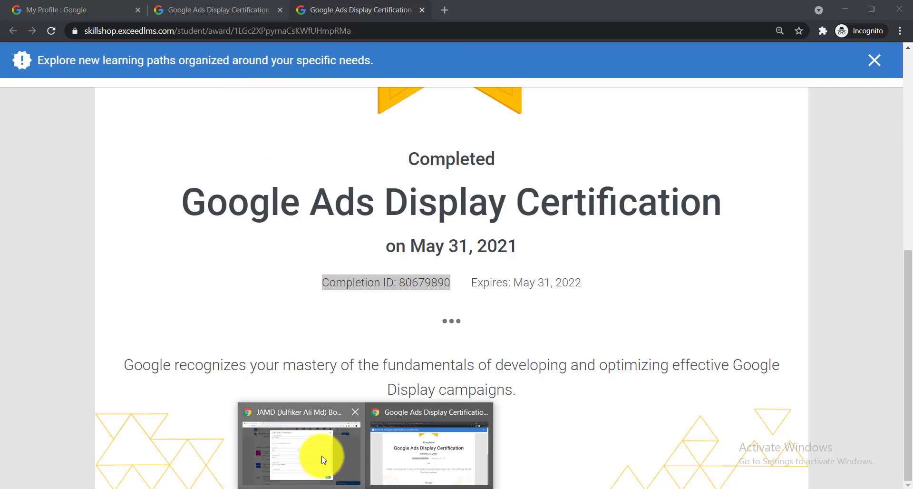
left_click(314, 452)
left_click(249, 384)
right_click(249, 384)
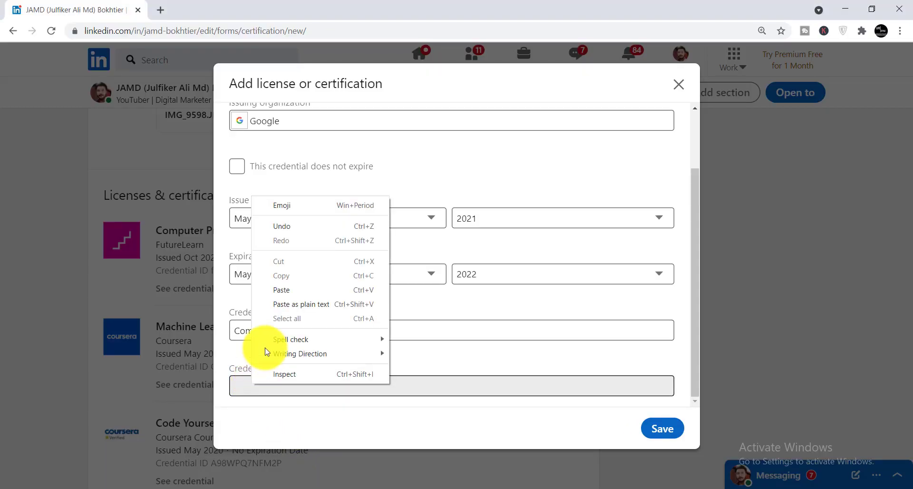
left_click(288, 292)
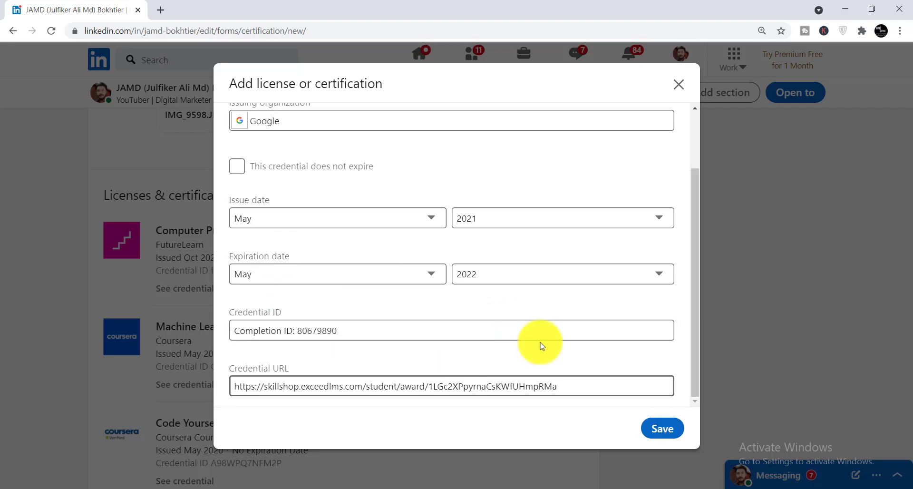
left_click(664, 430)
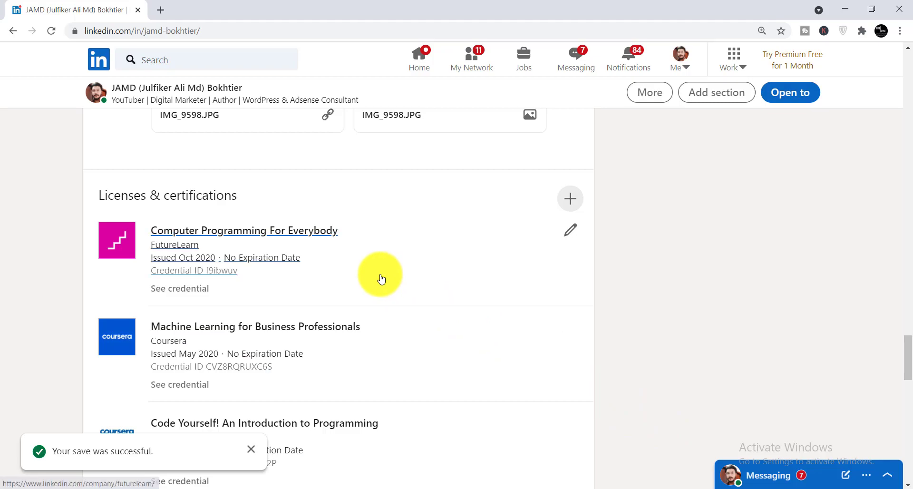
Step: Expand the Licenses & certifications list with Show more and Show 5 more
scroll(381, 279, "up", 1)
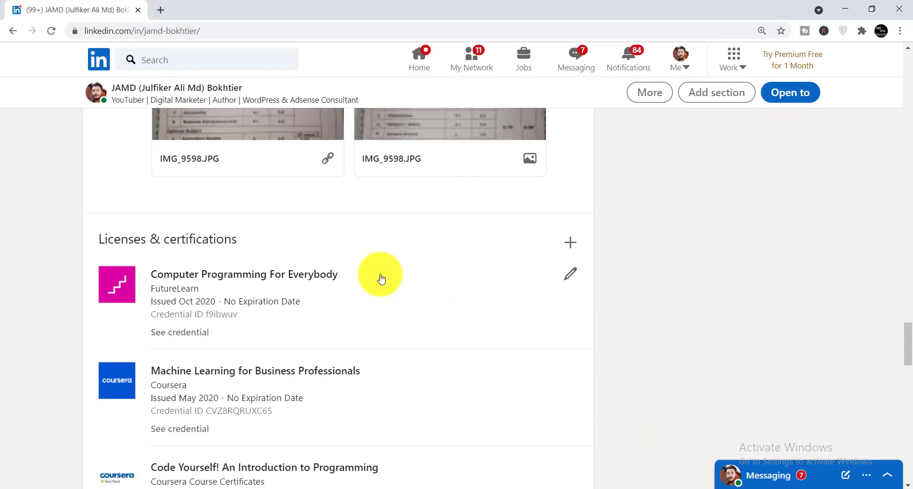
scroll(126, 194, "down", 1)
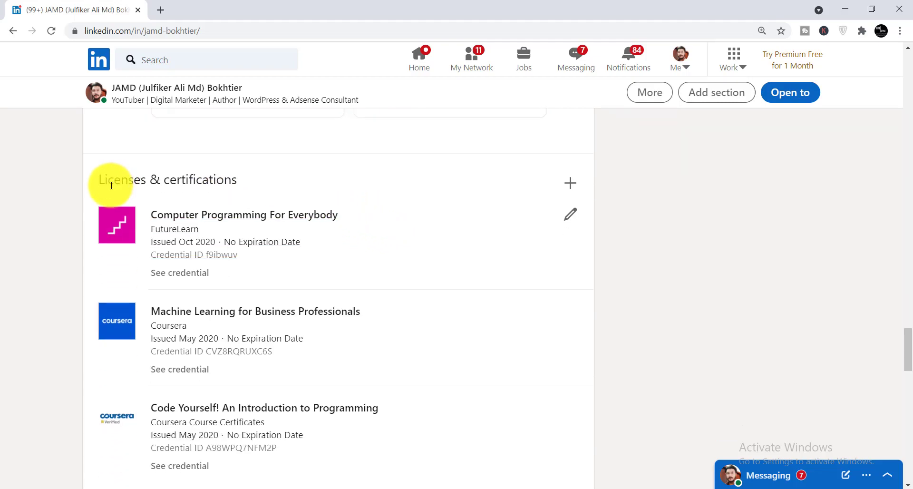
scroll(133, 197, "down", 5)
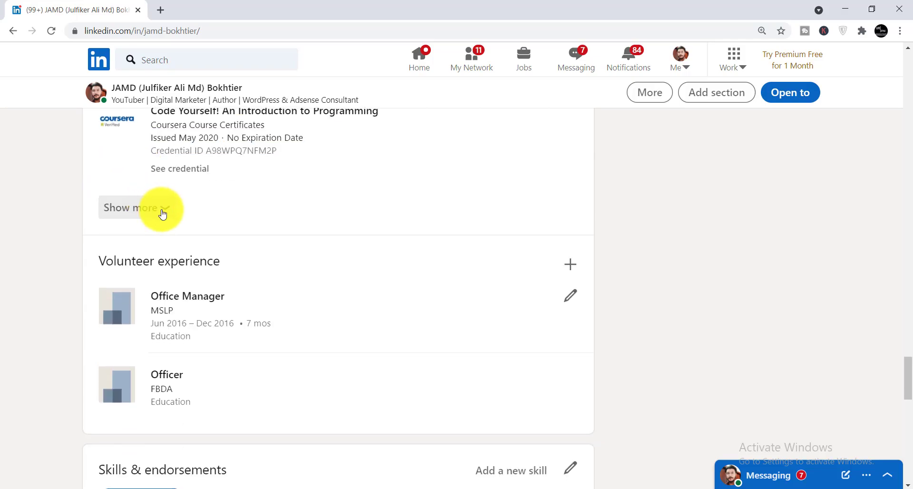
left_click(162, 214)
scroll(162, 214, "down", 6)
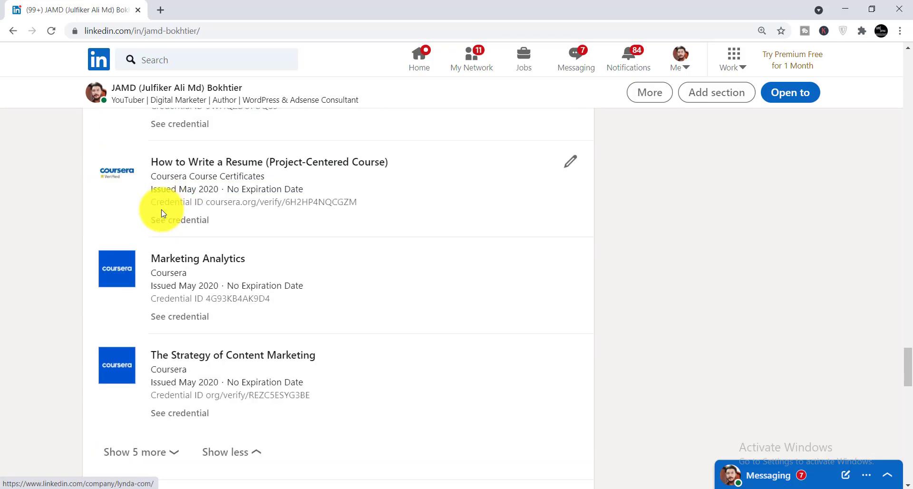
scroll(162, 214, "up", 2)
scroll(165, 252, "down", 1)
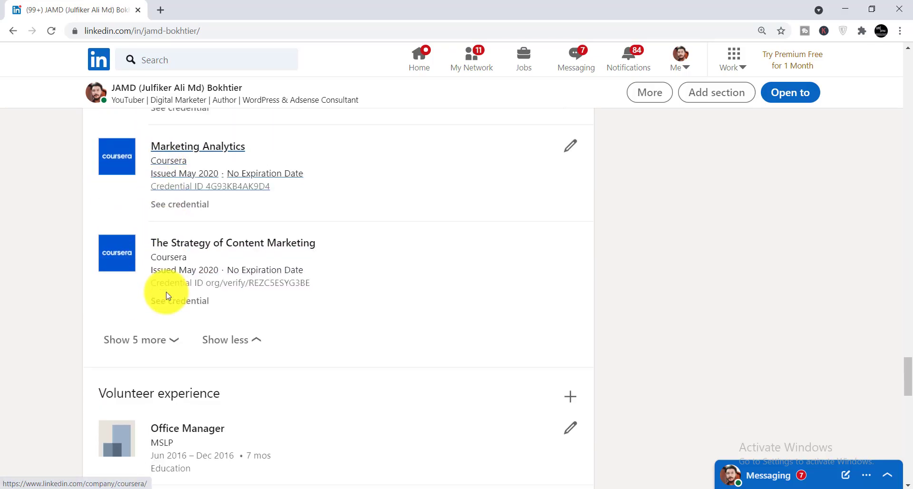
left_click(169, 338)
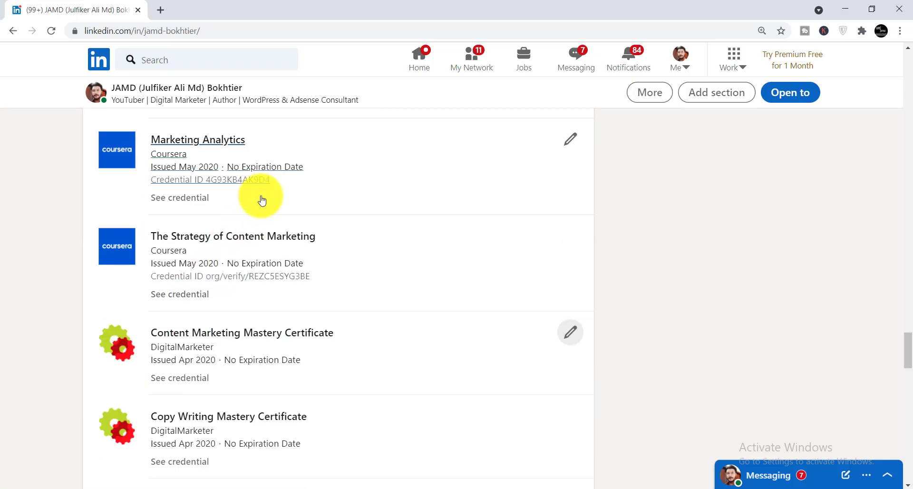
Step: Reveal the remaining certifications and open the Google Ads Display Certification's credential link in a new tab
scroll(260, 200, "down", 6)
scroll(262, 200, "down", 4)
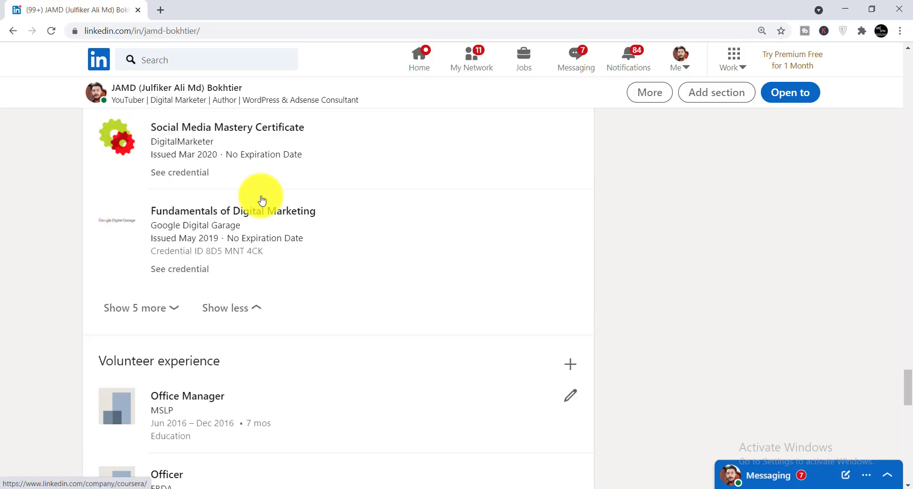
left_click(172, 300)
scroll(250, 220, "down", 5)
scroll(250, 220, "down", 2)
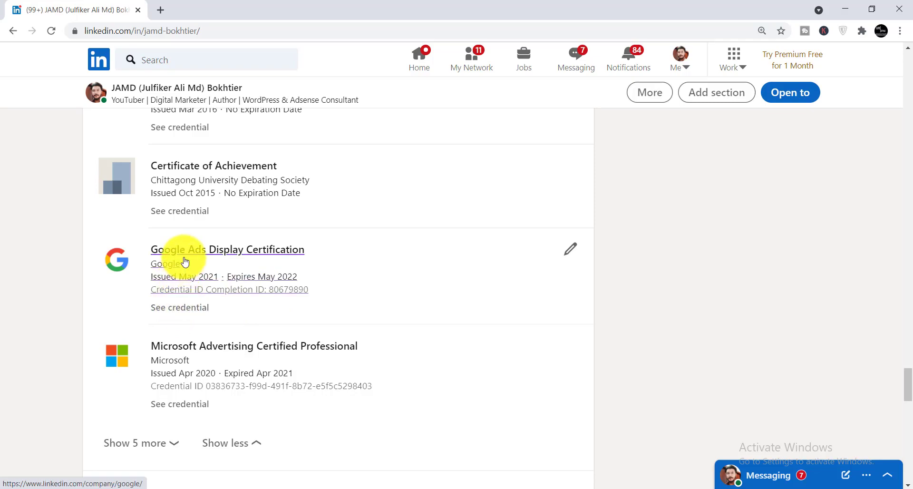
right_click(186, 310)
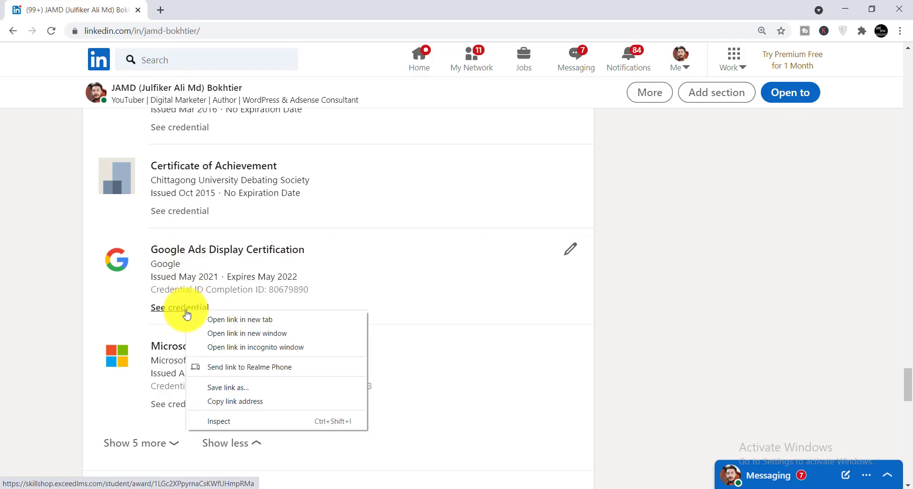
left_click(219, 318)
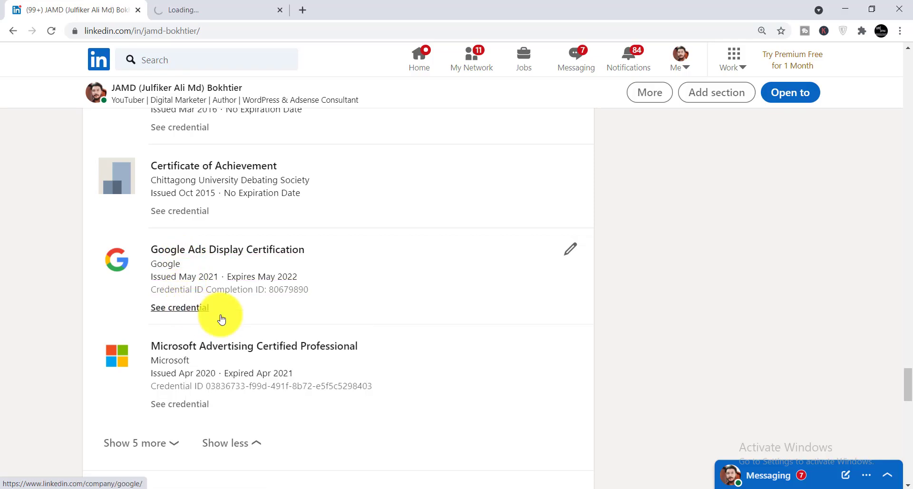
Step: Review the Skillshop award page confirming the Google Ads Display Certification, completed May 31, 2021
left_click(212, 11)
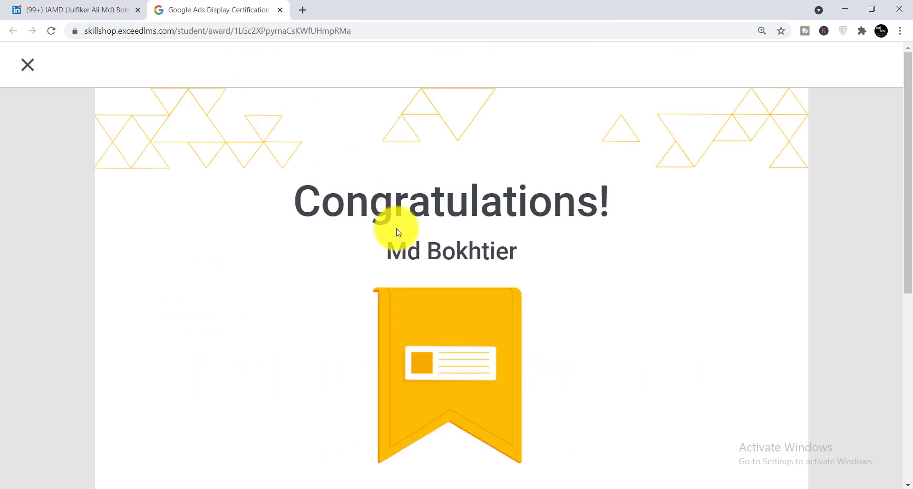
scroll(456, 216, "down", 1)
scroll(471, 210, "down", 5)
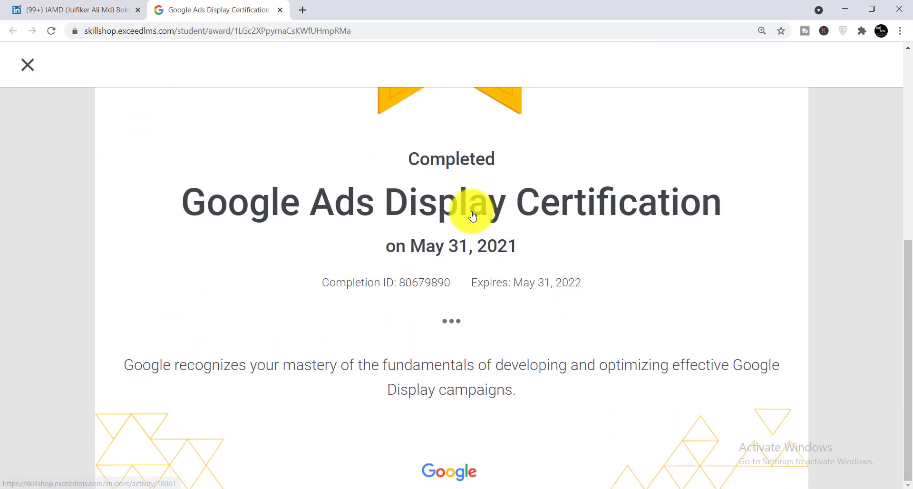
scroll(422, 221, "up", 7)
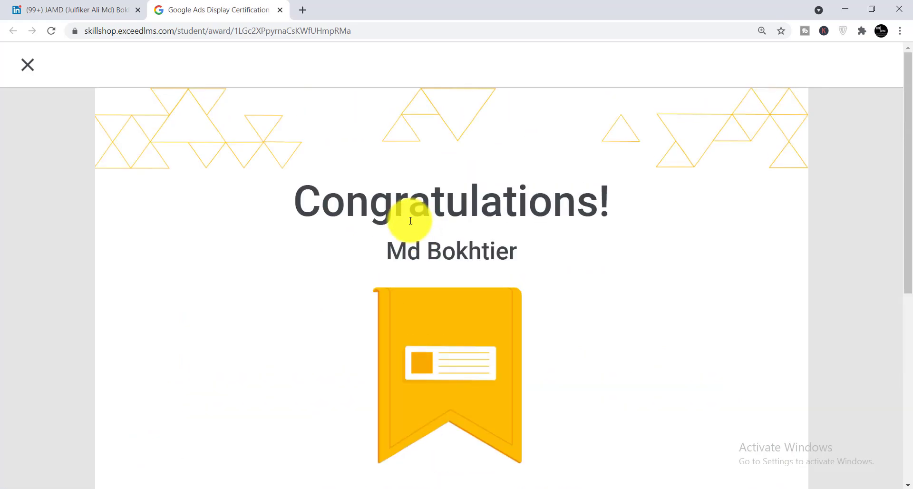